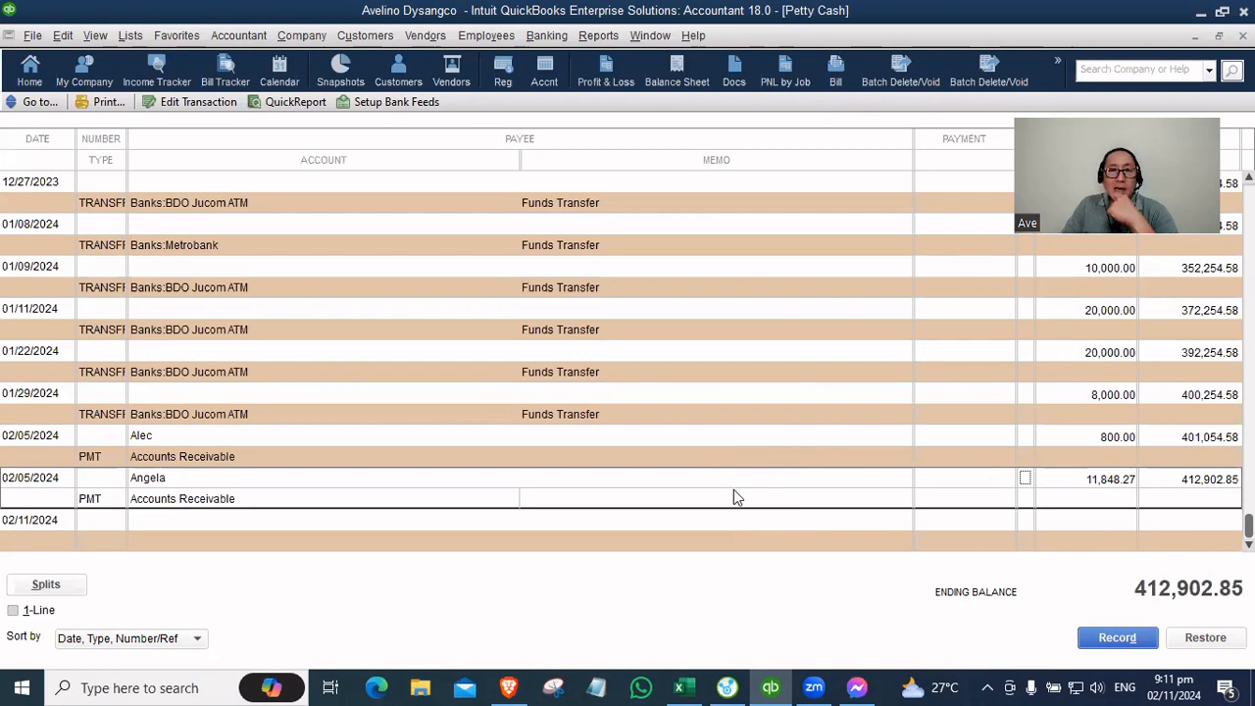
Step: Switch to the Ave PC workbook in Excel and examine the Date, Description, Out and Account columns of the expense list
{"action": "left_click", "coordinate": [683, 686]}
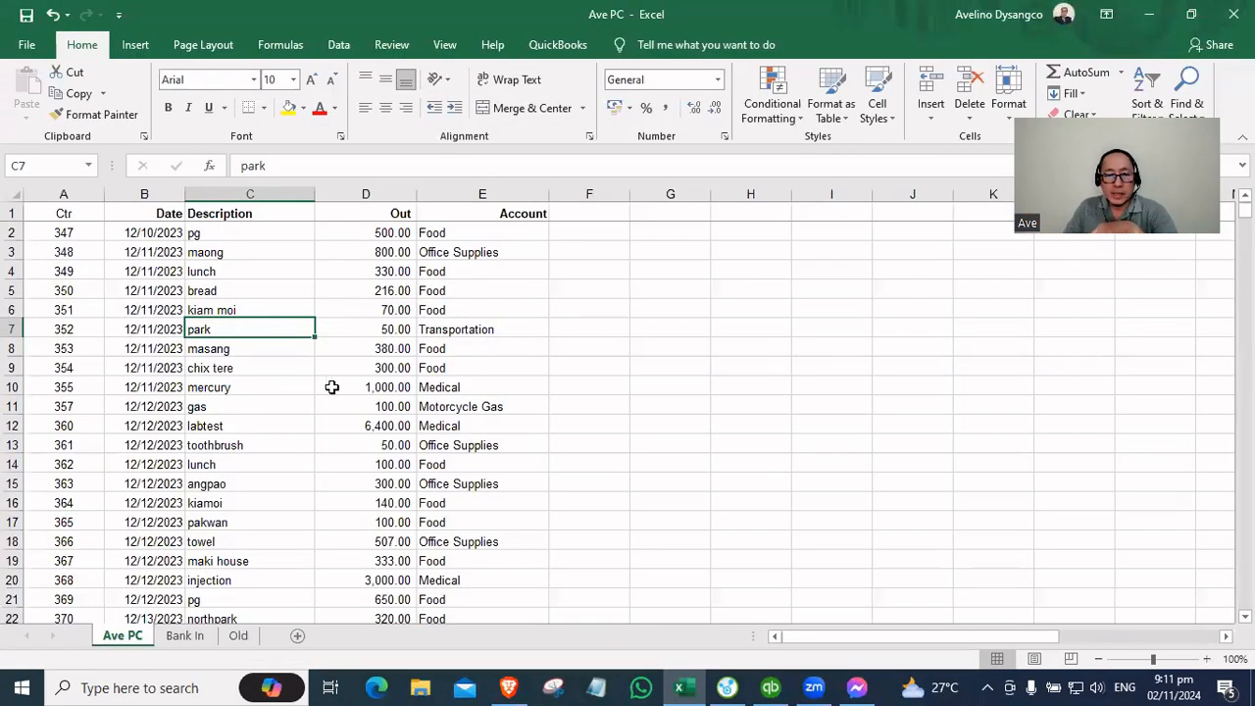
{"action": "scroll", "coordinate": [337, 390], "scroll_direction": "down", "scroll_amount": 3}
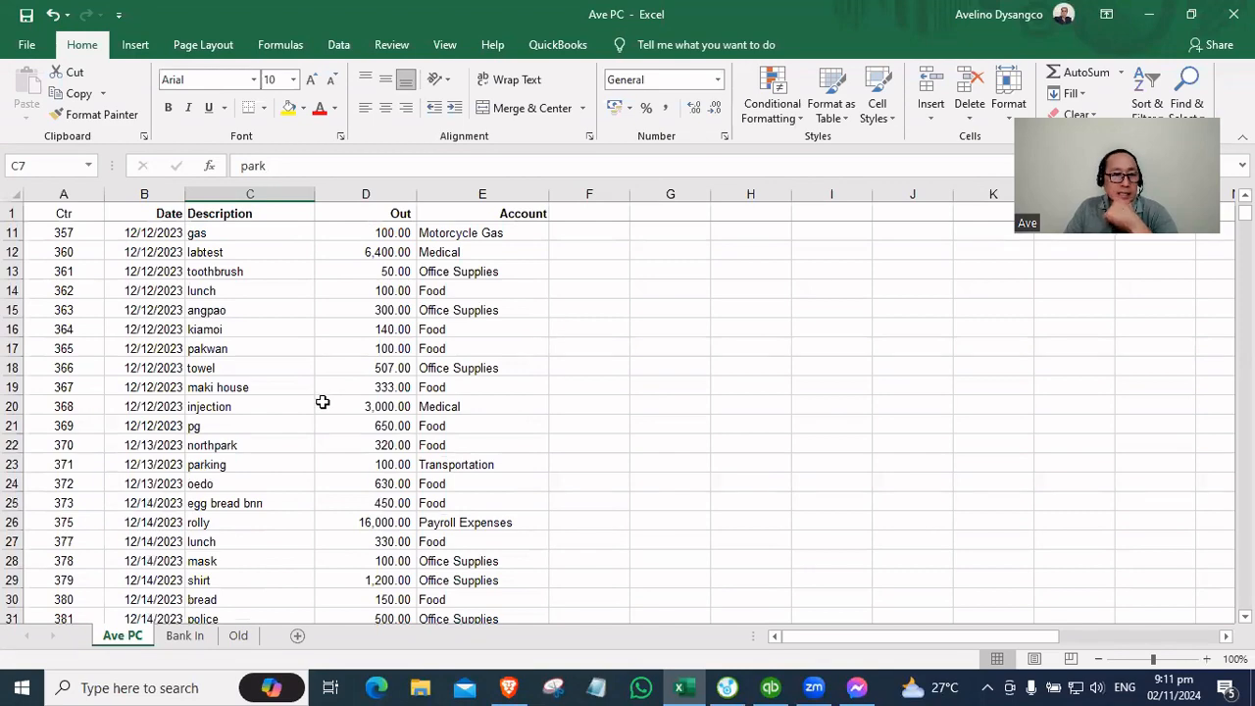
{"action": "scroll", "coordinate": [322, 402], "scroll_direction": "down", "scroll_amount": 3}
{"action": "scroll", "coordinate": [328, 400], "scroll_direction": "up", "scroll_amount": 6}
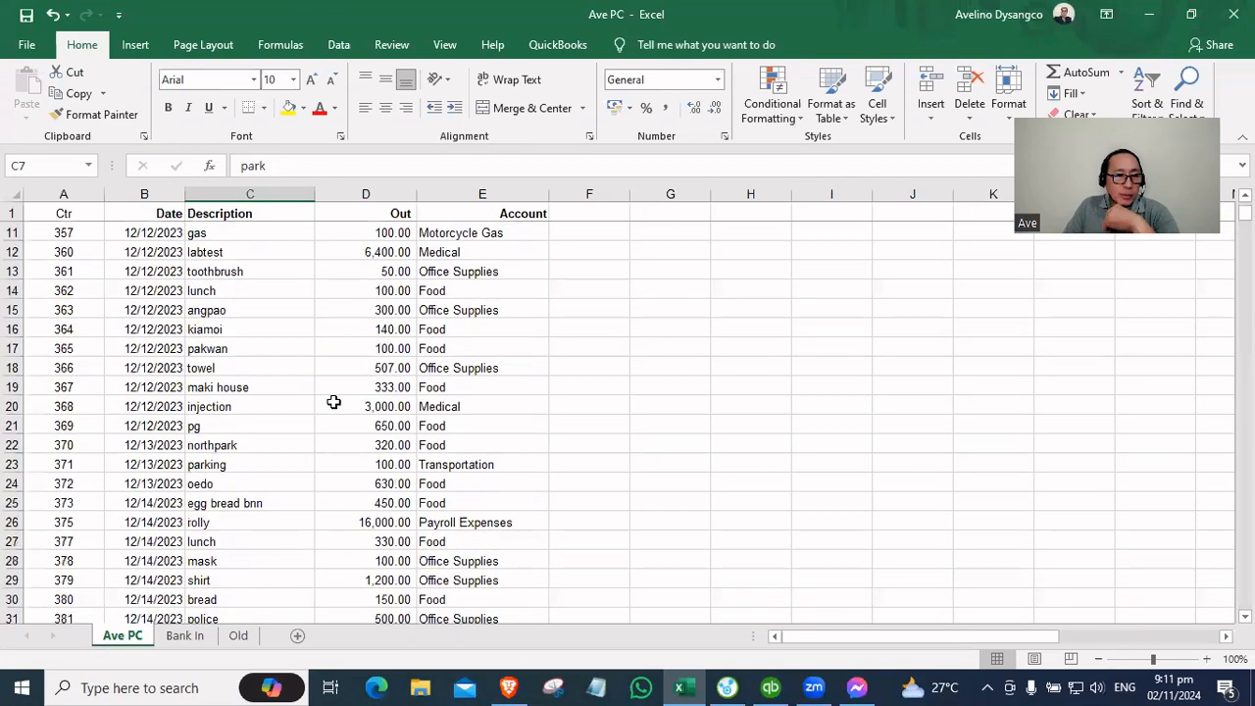
{"action": "left_click", "coordinate": [124, 199]}
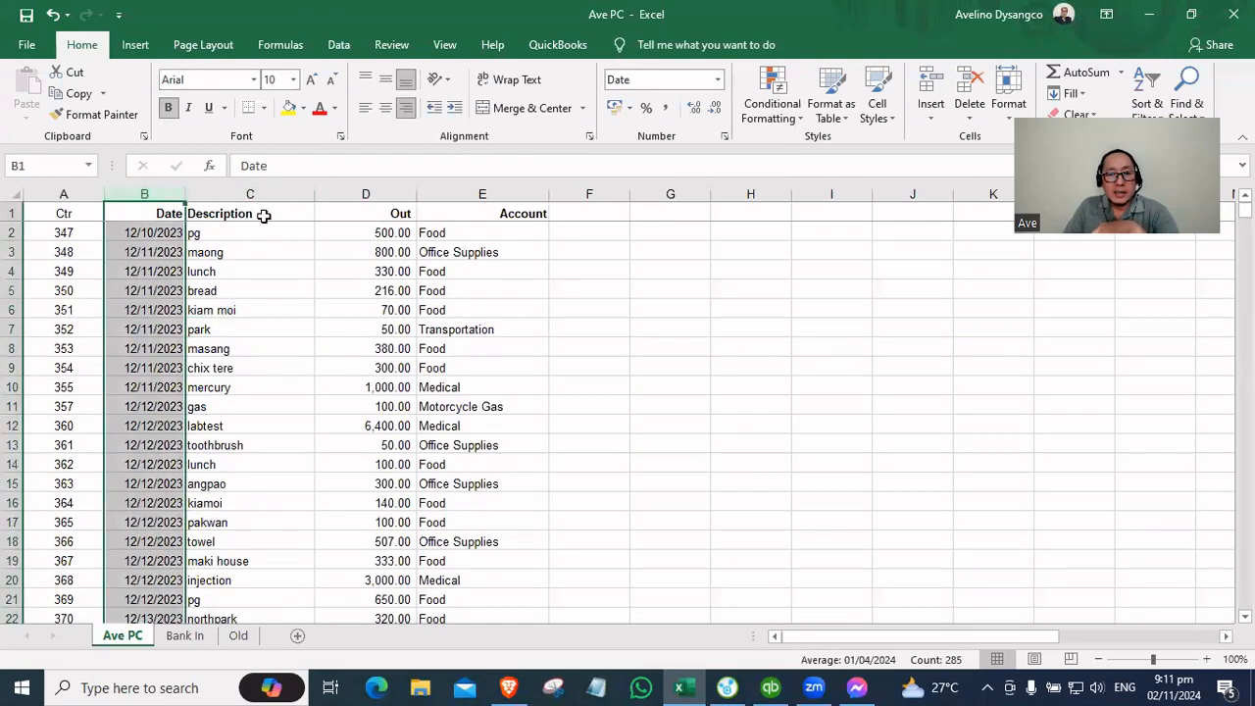
{"action": "left_click", "coordinate": [263, 192]}
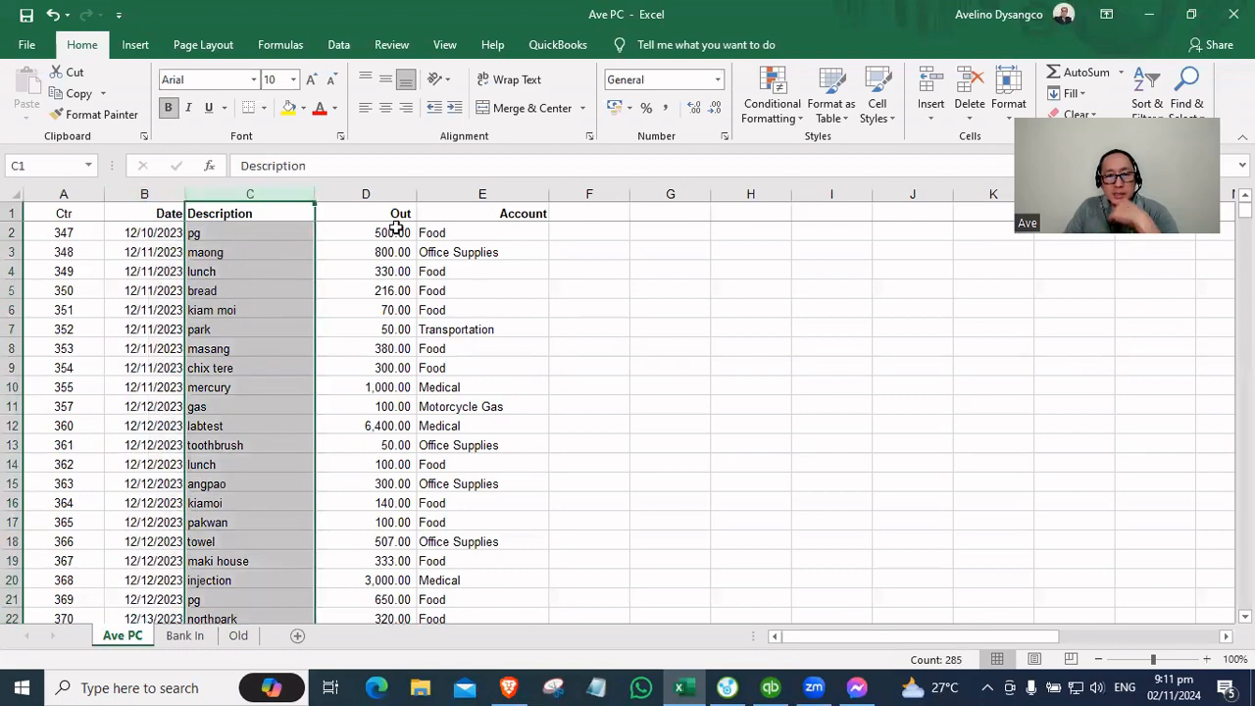
{"action": "left_click", "coordinate": [359, 193]}
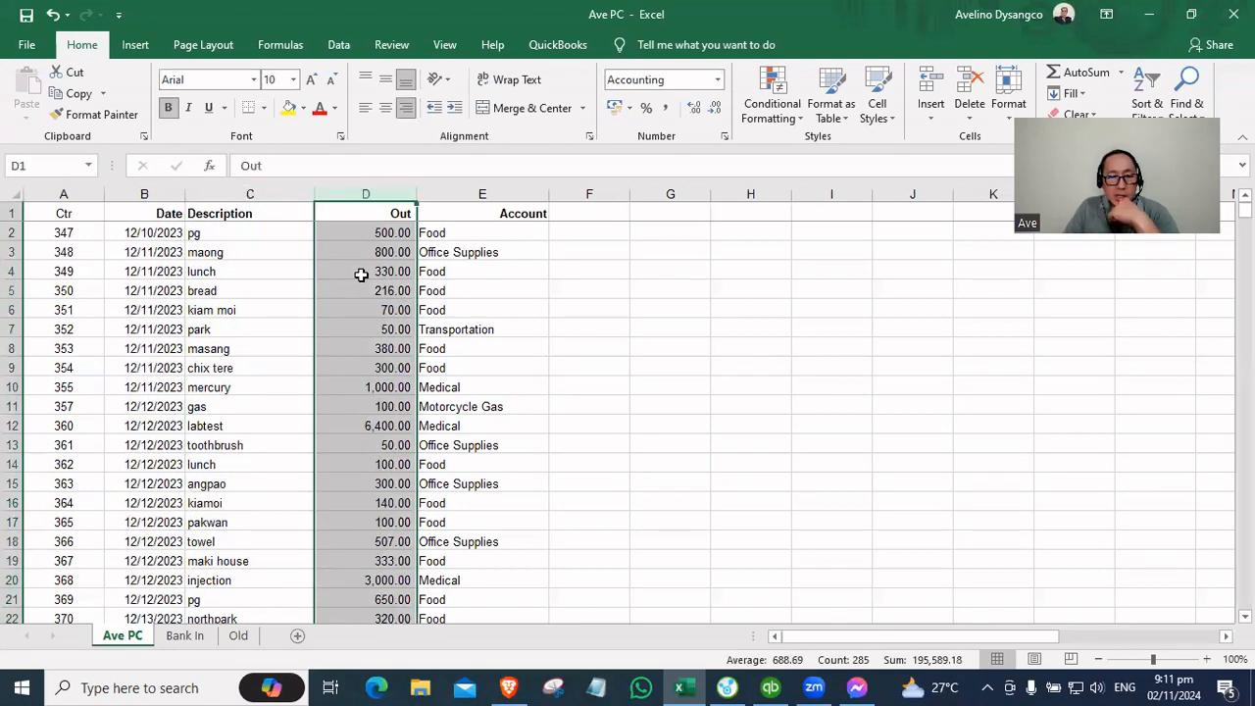
{"action": "left_click", "coordinate": [461, 193]}
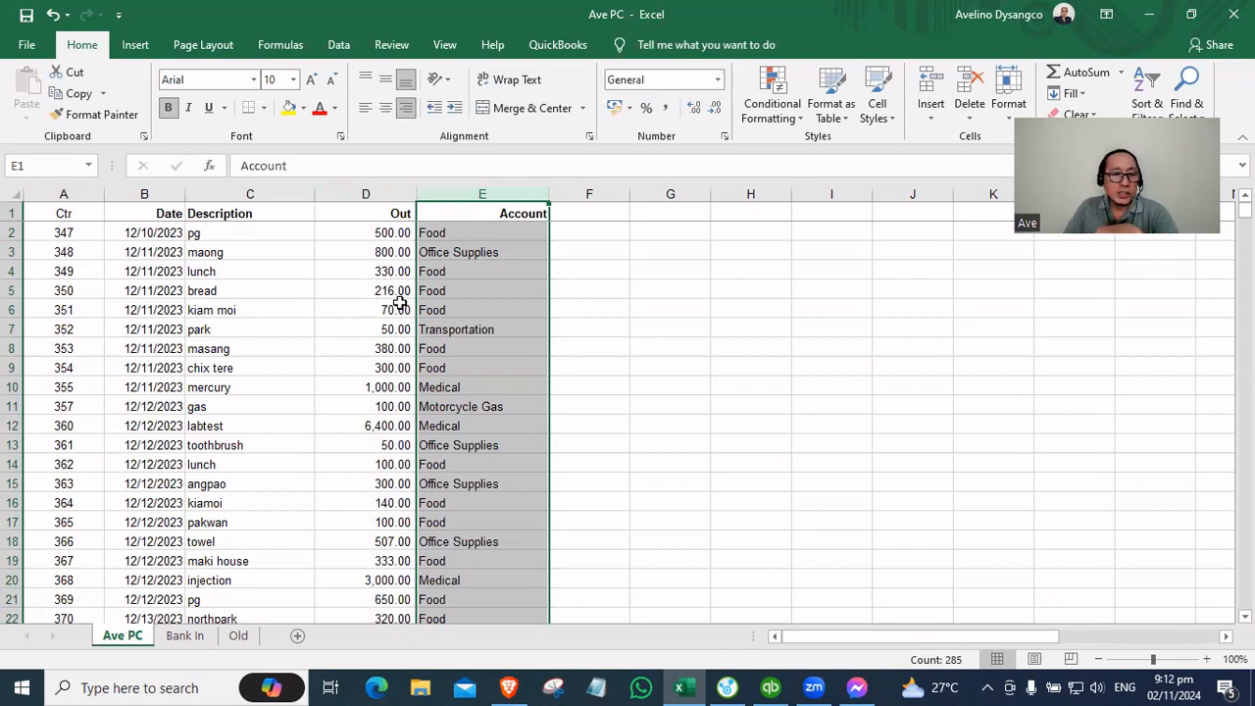
{"action": "left_click", "coordinate": [365, 191]}
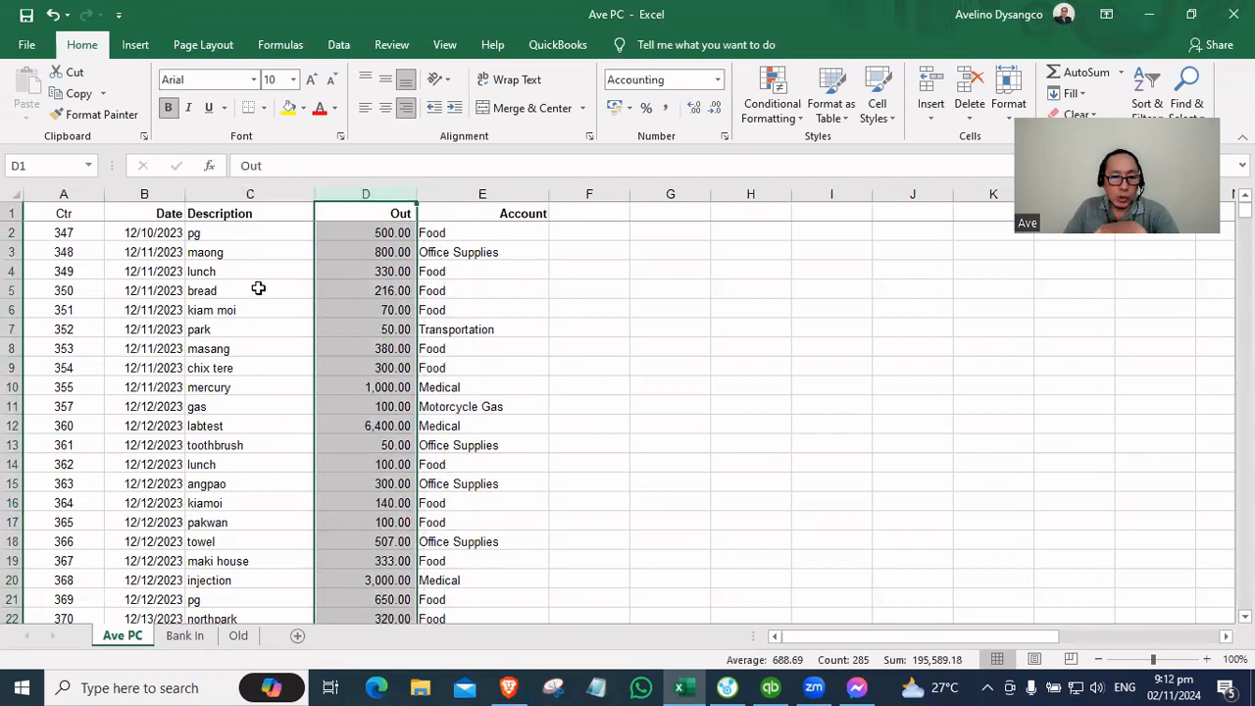
{"action": "left_click", "coordinate": [460, 237]}
{"action": "scroll", "coordinate": [483, 343], "scroll_direction": "down", "scroll_amount": 2}
{"action": "scroll", "coordinate": [482, 346], "scroll_direction": "up", "scroll_amount": 2}
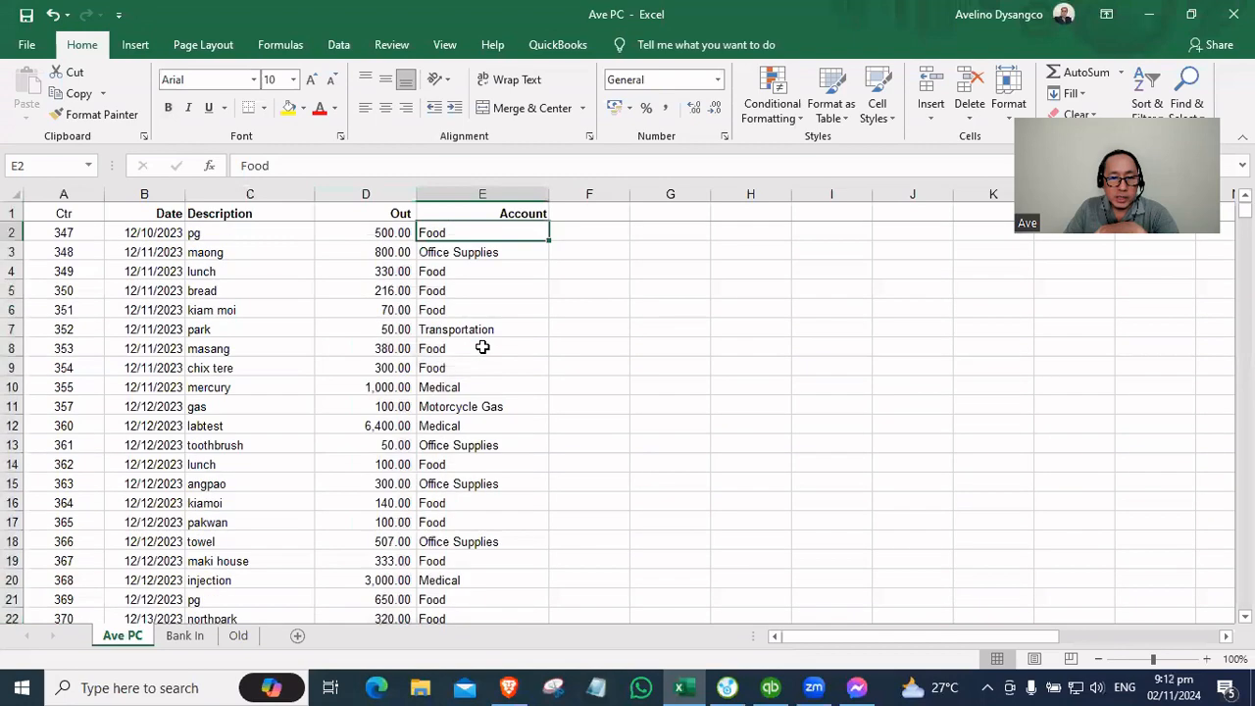
Step: Sort the whole expense table by Description from A to Z and look through the grouped entries and their accounts
{"action": "left_click", "coordinate": [79, 310]}
{"action": "left_click", "coordinate": [156, 326]}
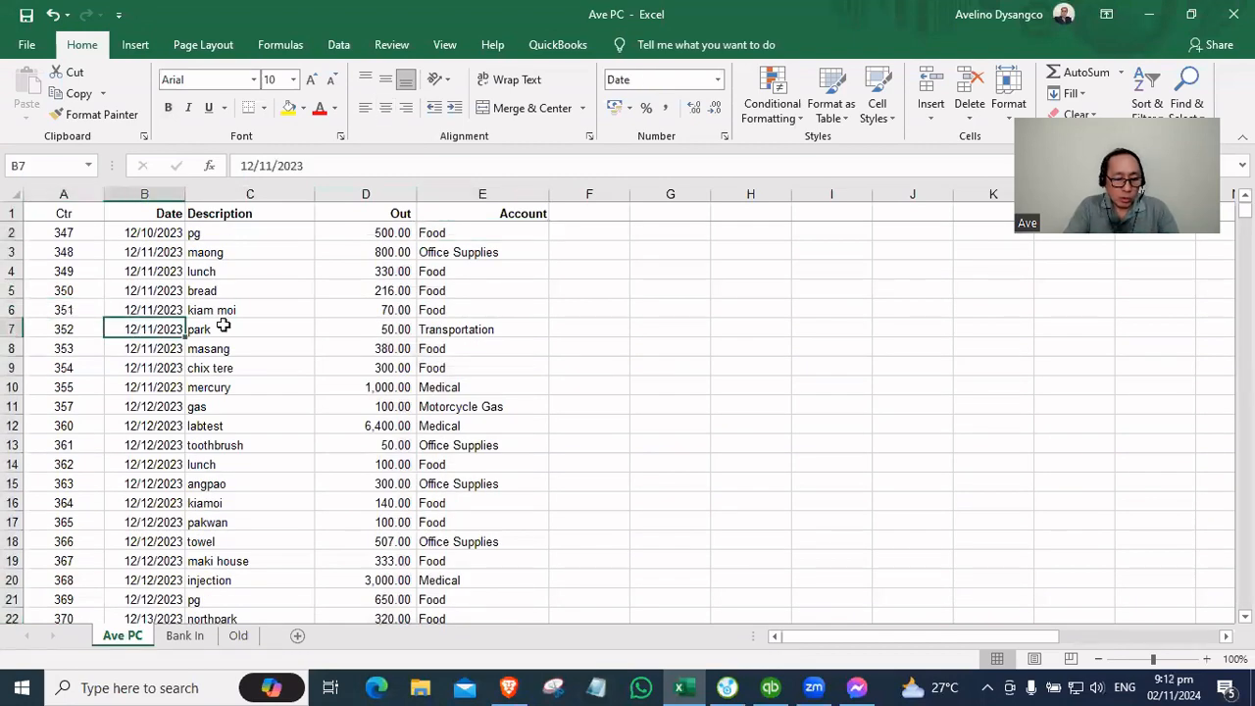
{"action": "key", "text": "ctrl+a"}
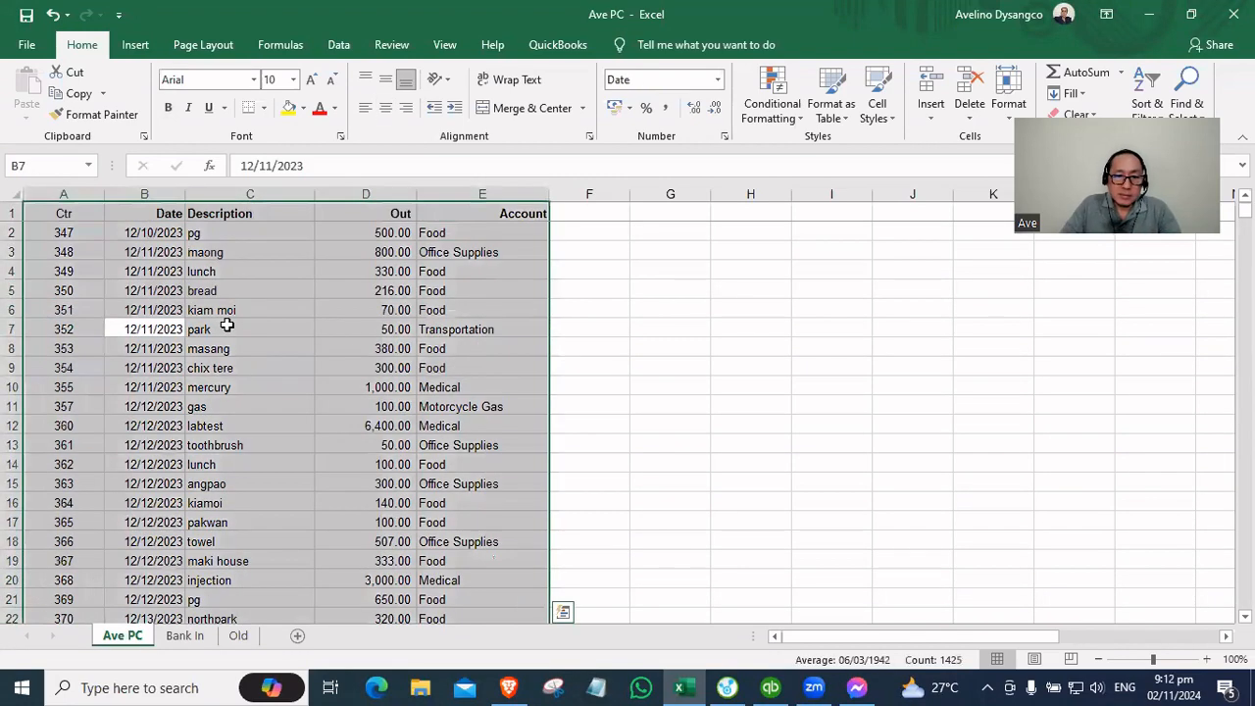
{"action": "left_click", "coordinate": [339, 44]}
{"action": "left_click", "coordinate": [536, 96]}
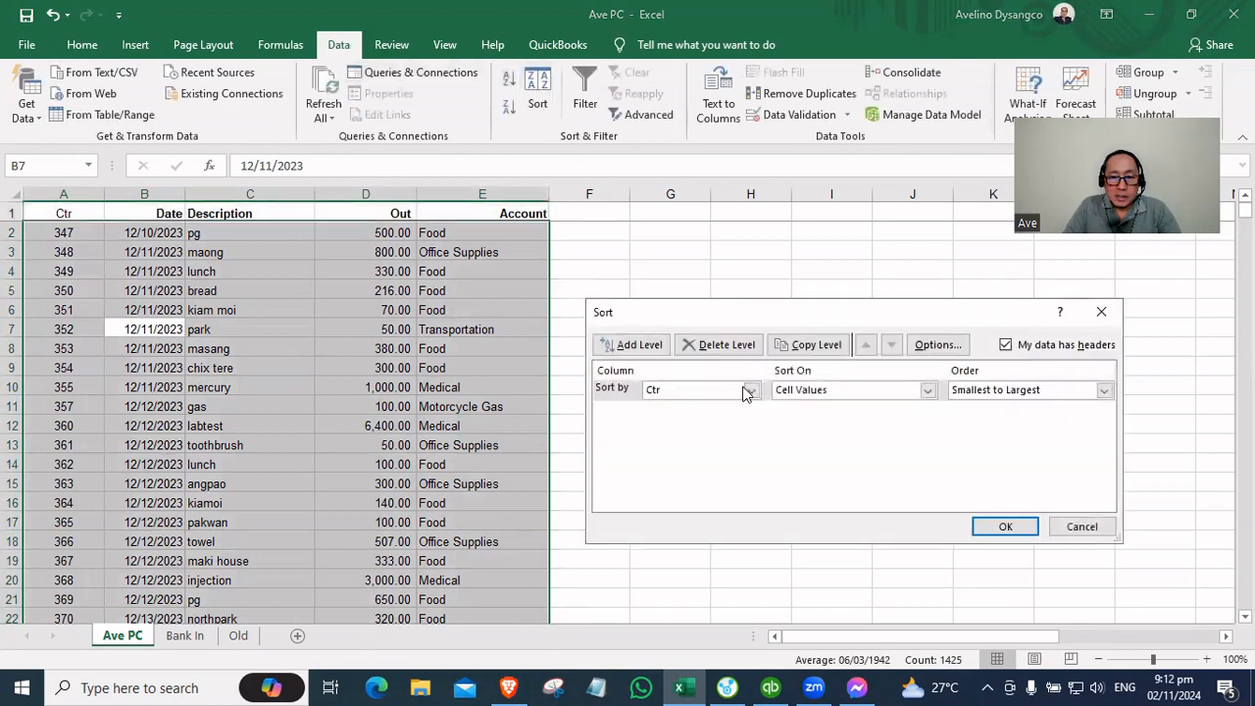
{"action": "left_click", "coordinate": [752, 391]}
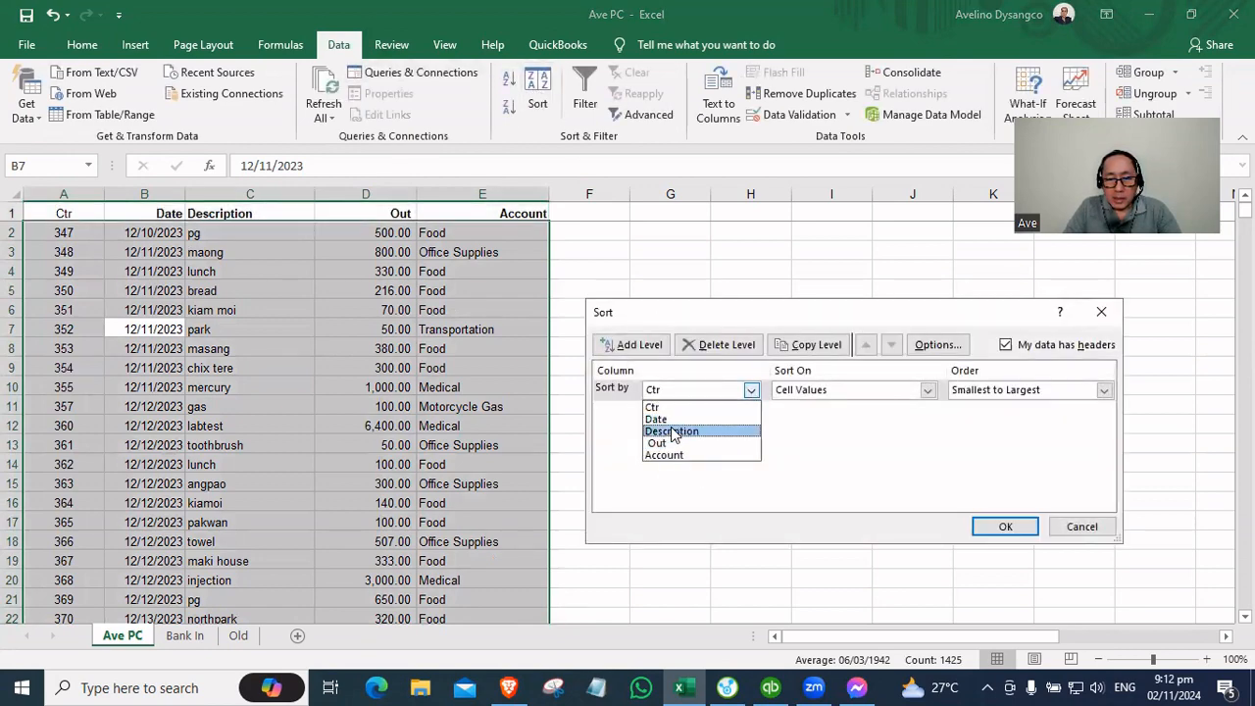
{"action": "left_click", "coordinate": [674, 431]}
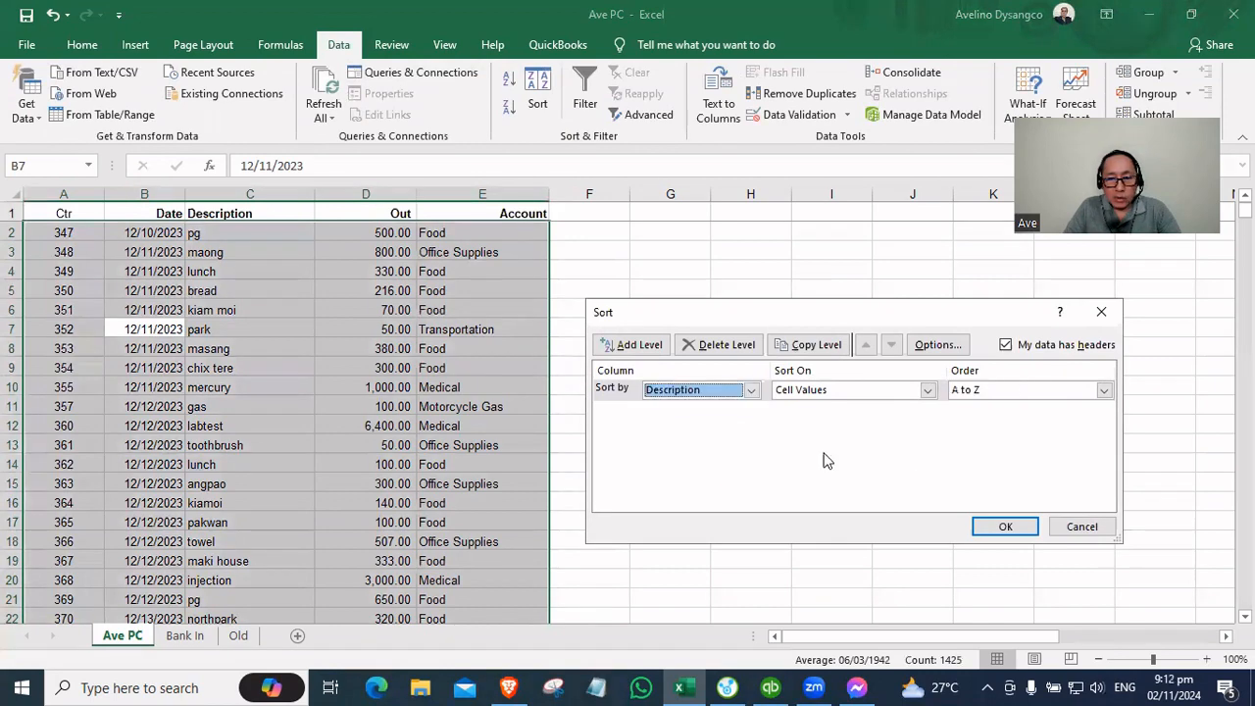
{"action": "left_click", "coordinate": [1004, 526]}
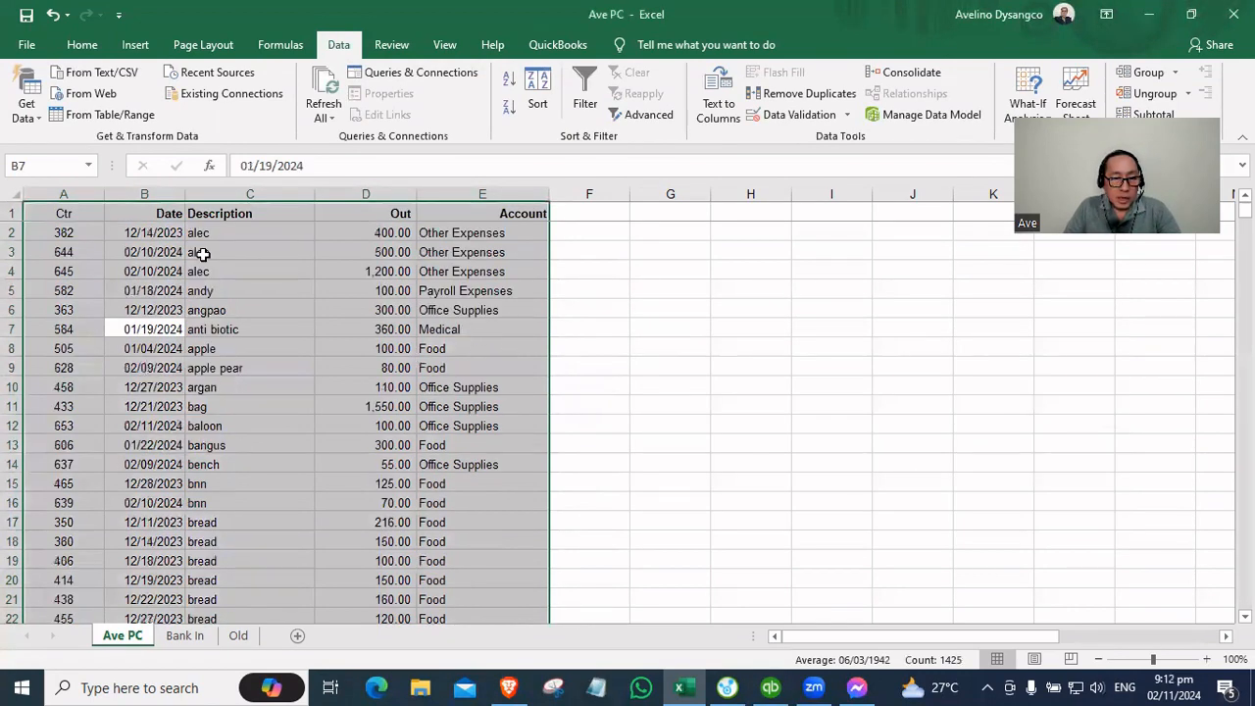
{"action": "left_click", "coordinate": [244, 385]}
{"action": "scroll", "coordinate": [294, 441], "scroll_direction": "down", "scroll_amount": 3}
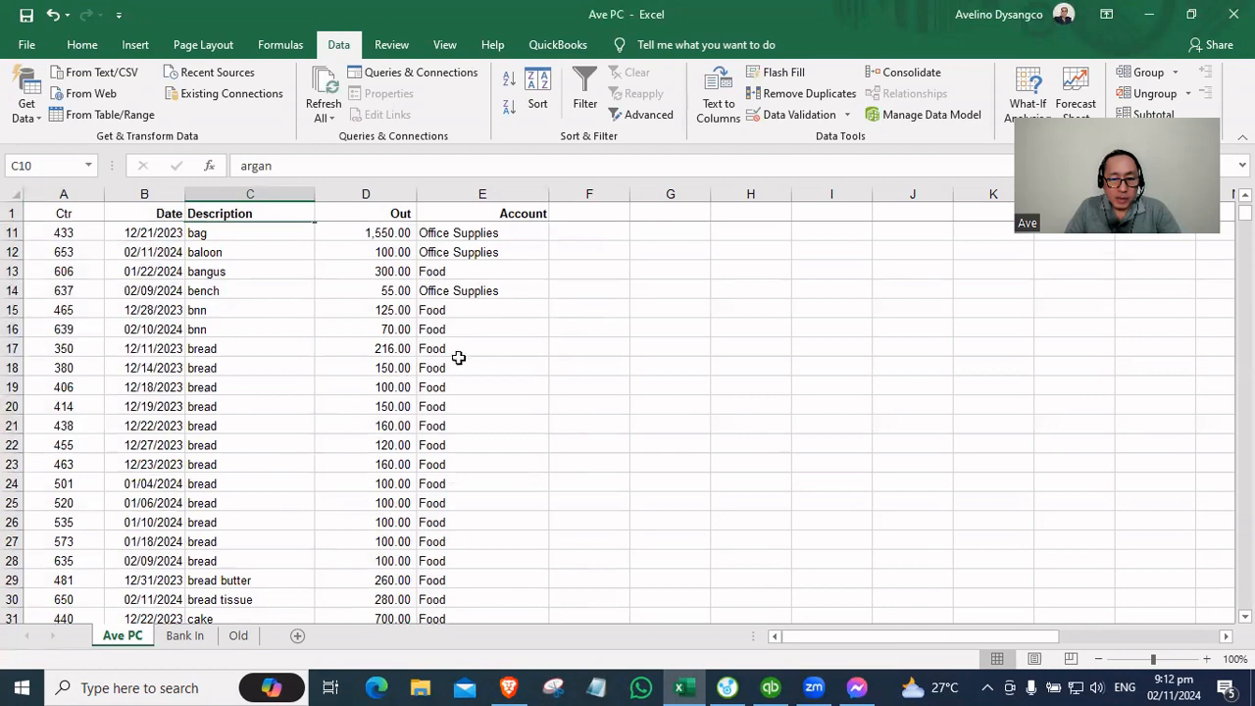
{"action": "scroll", "coordinate": [470, 368], "scroll_direction": "down", "scroll_amount": 4}
{"action": "scroll", "coordinate": [280, 328], "scroll_direction": "down", "scroll_amount": 1}
Step: Sort the whole expense table by Date from oldest to newest and check the entries down to the last row
{"action": "left_click", "coordinate": [205, 330]}
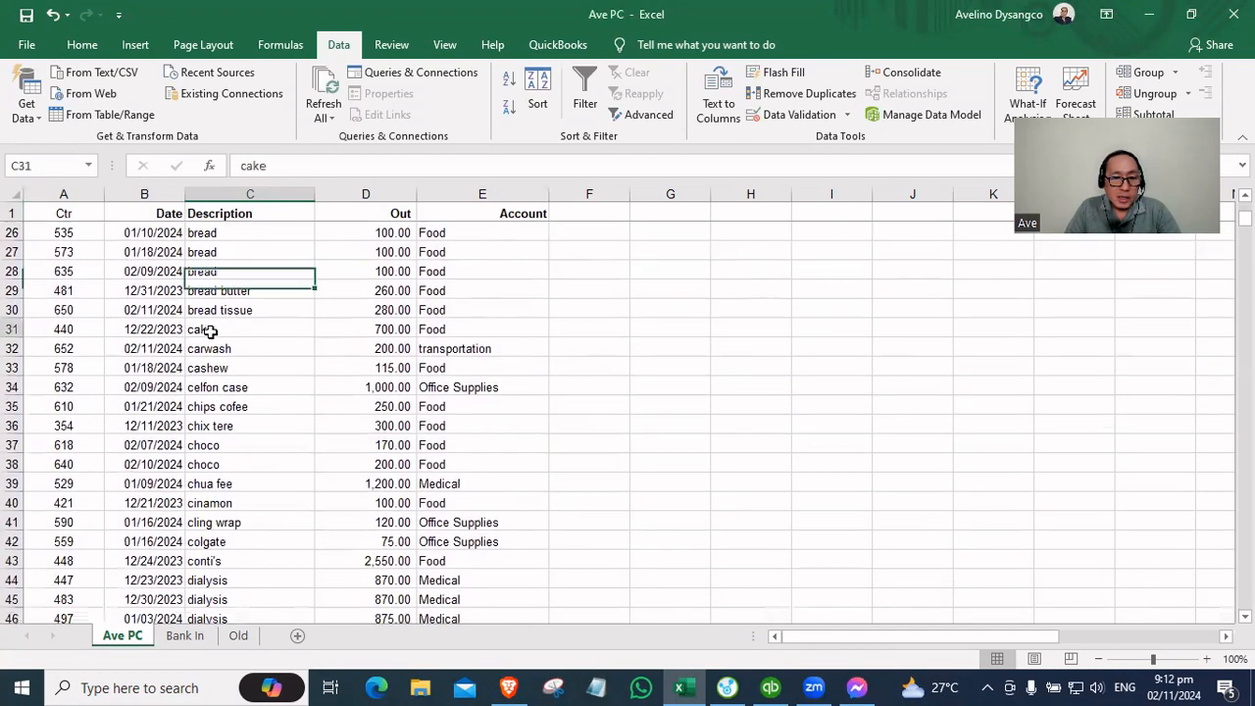
{"action": "key", "text": "ctrl+a"}
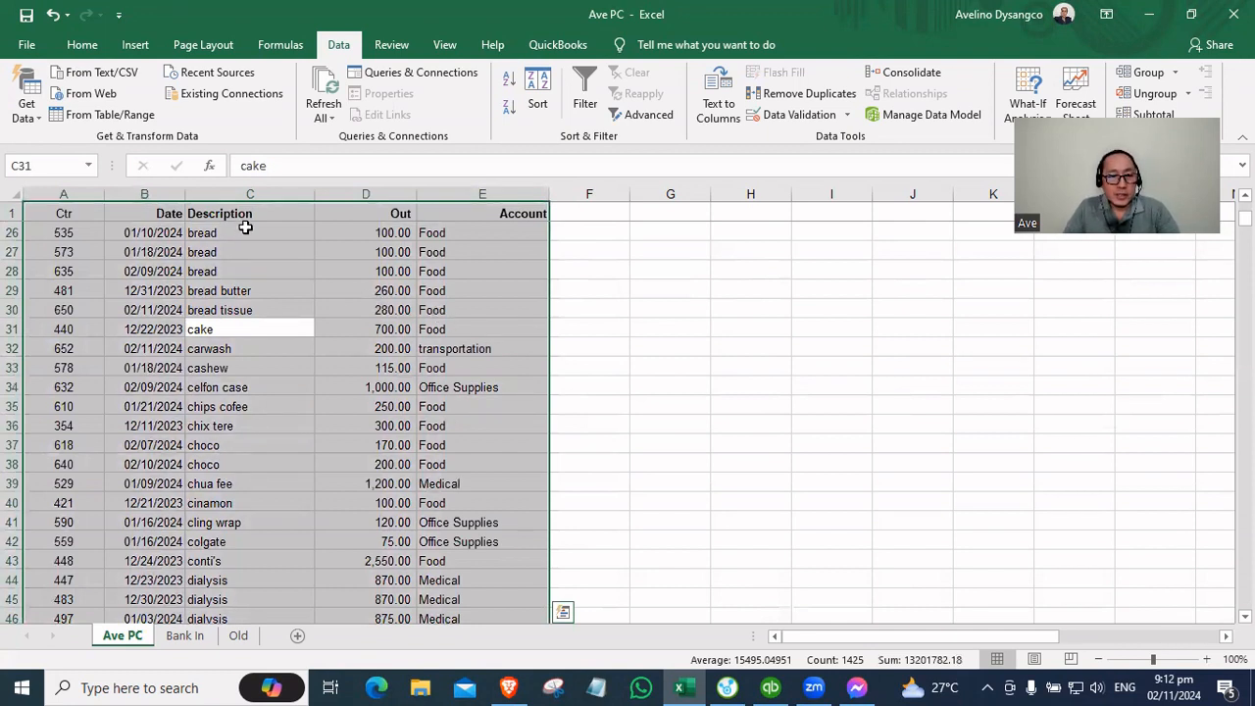
{"action": "left_click", "coordinate": [538, 92]}
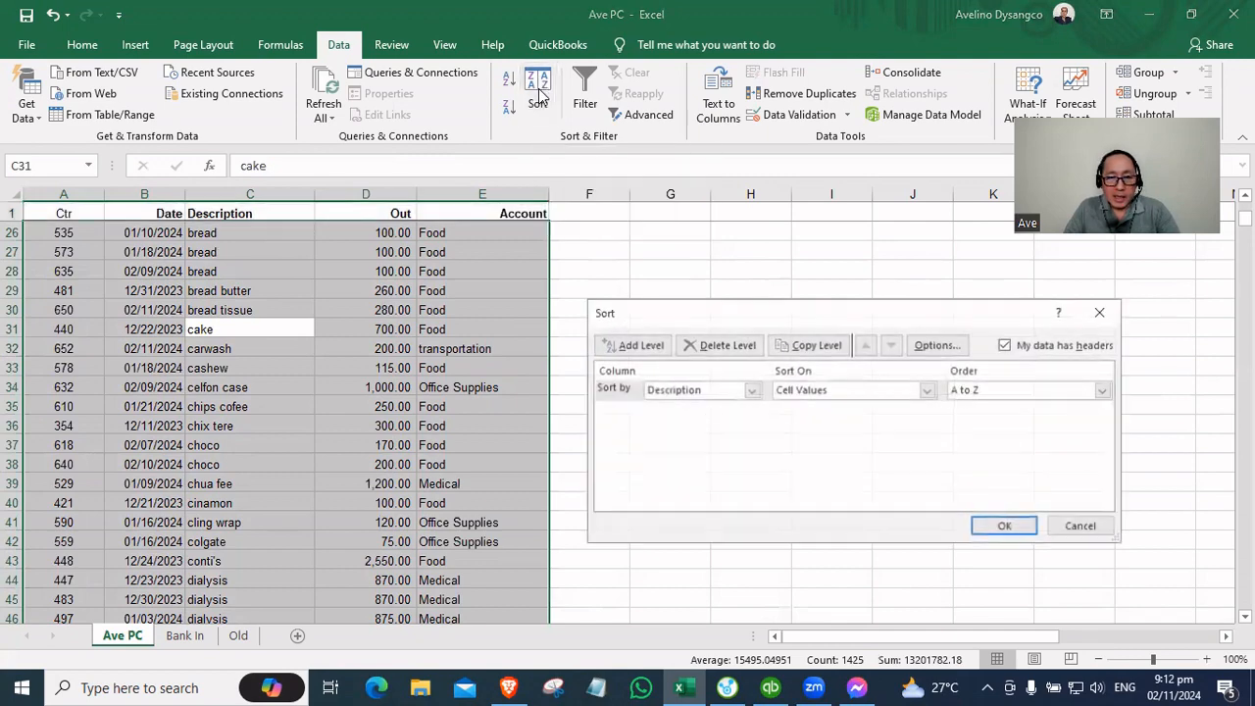
{"action": "left_click", "coordinate": [754, 393]}
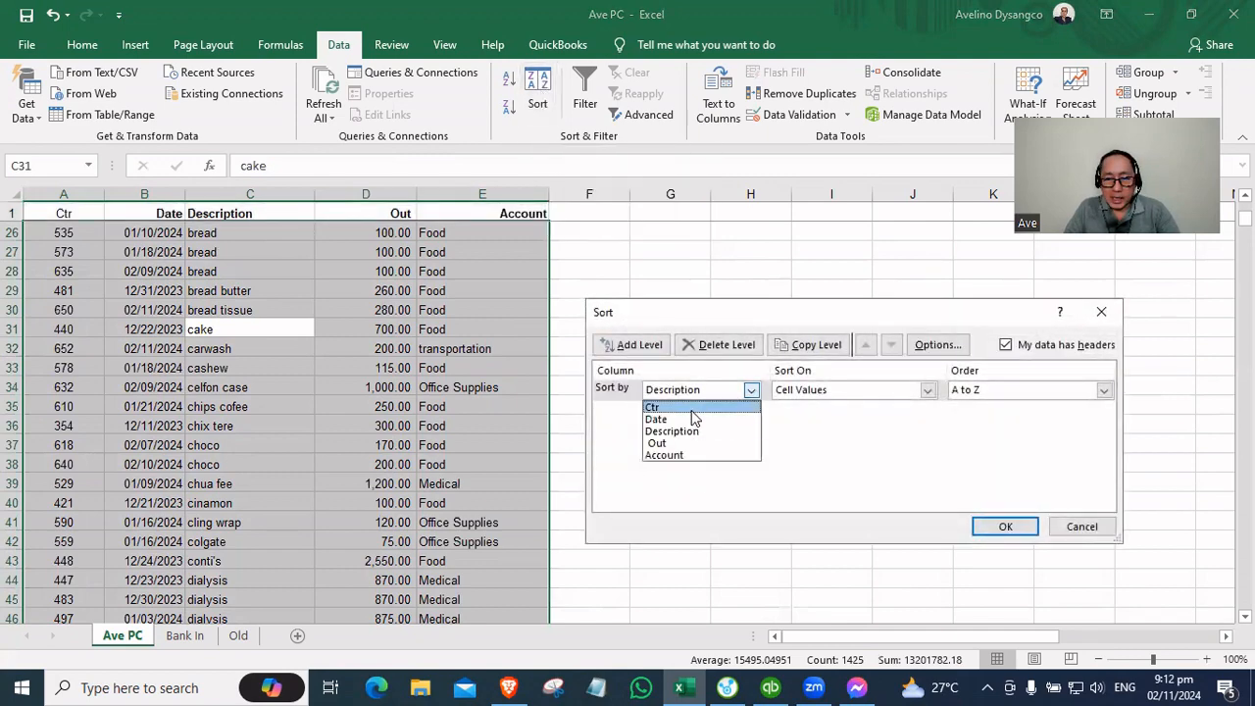
{"action": "left_click", "coordinate": [745, 418]}
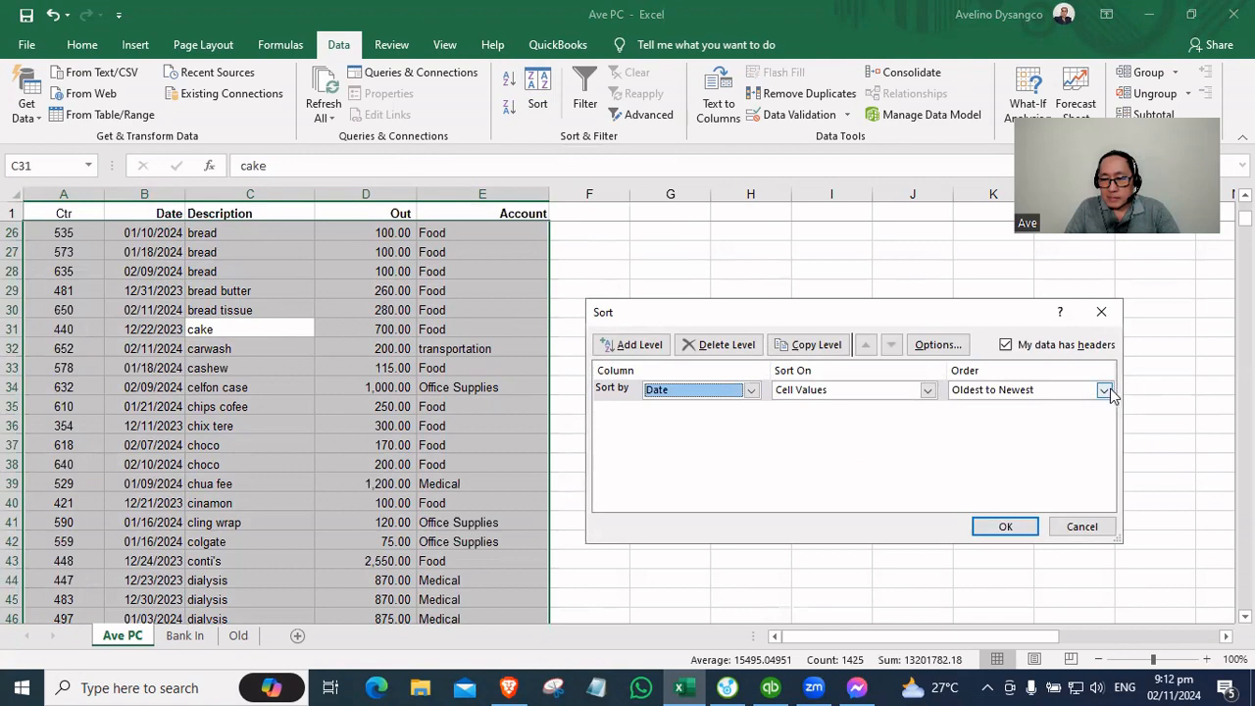
{"action": "left_click", "coordinate": [986, 526]}
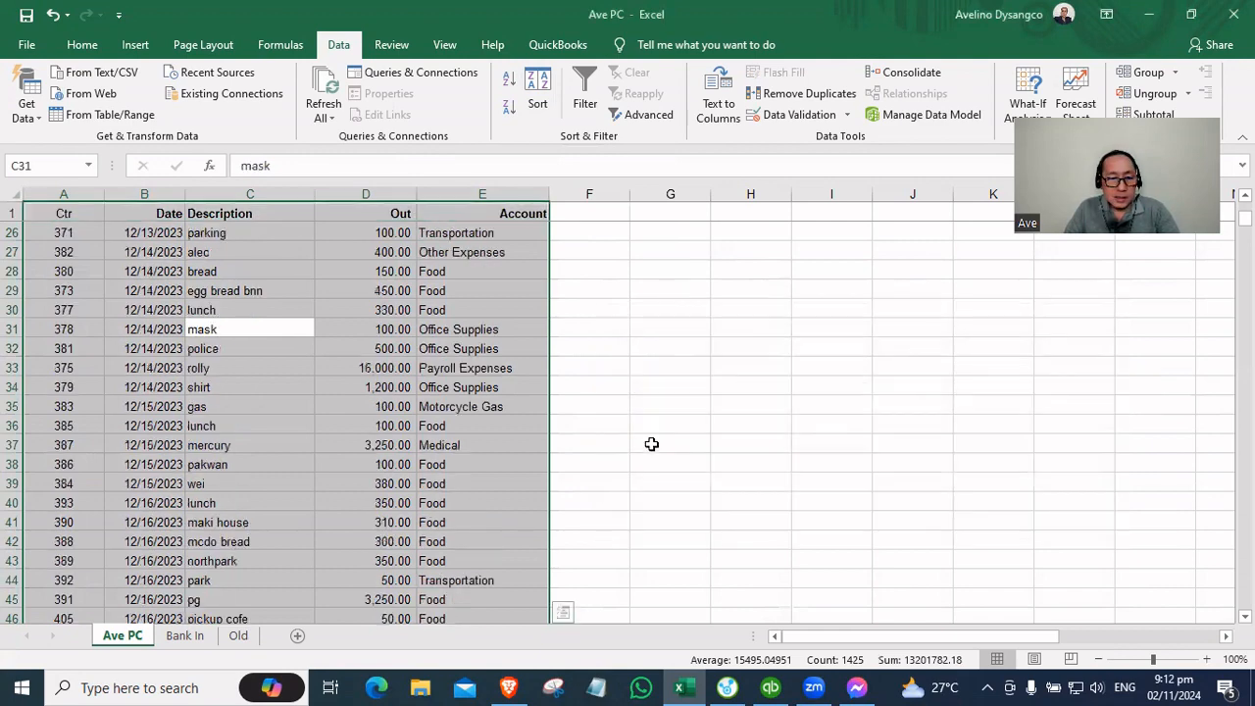
{"action": "scroll", "coordinate": [278, 335], "scroll_direction": "up", "scroll_amount": 7}
{"action": "scroll", "coordinate": [282, 335], "scroll_direction": "up", "scroll_amount": 1}
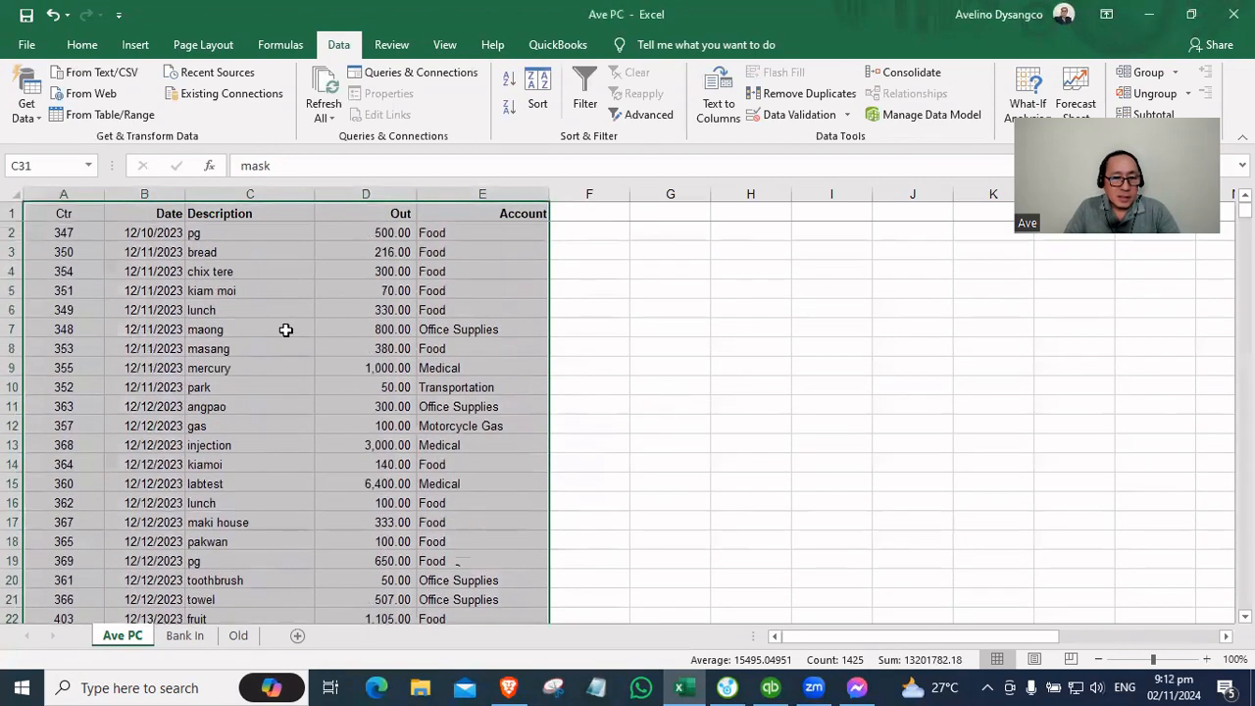
{"action": "left_click", "coordinate": [227, 257]}
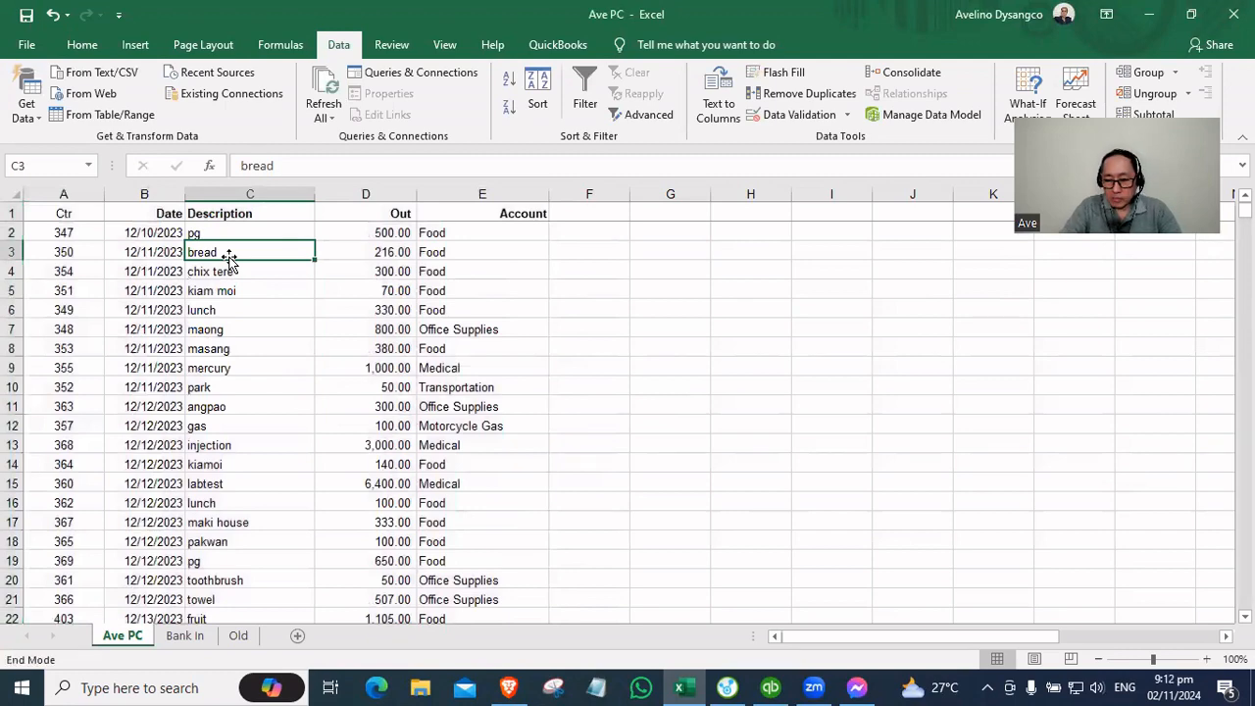
{"action": "key", "text": "ctrl+Down"}
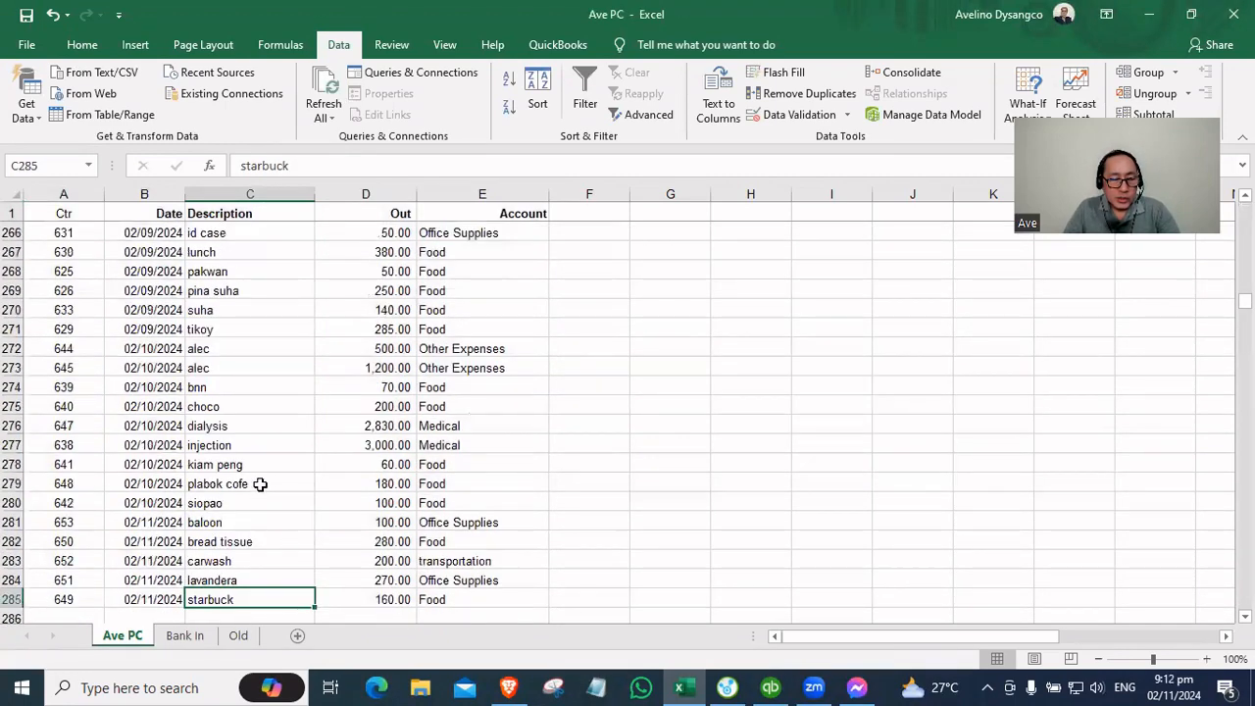
{"action": "scroll", "coordinate": [265, 451], "scroll_direction": "up", "scroll_amount": 7}
{"action": "left_click", "coordinate": [279, 314]}
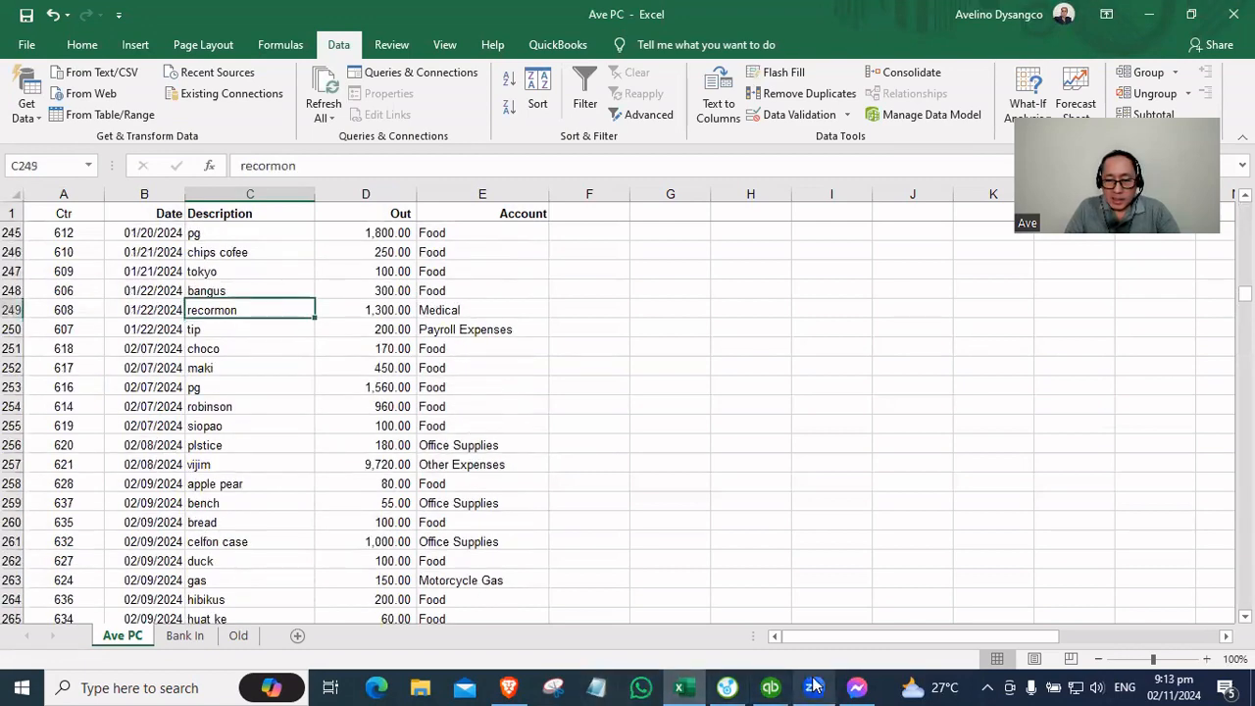
Step: Switch to QuickBooks and open the accountant's Batch Enter Transactions window
{"action": "left_click", "coordinate": [771, 688]}
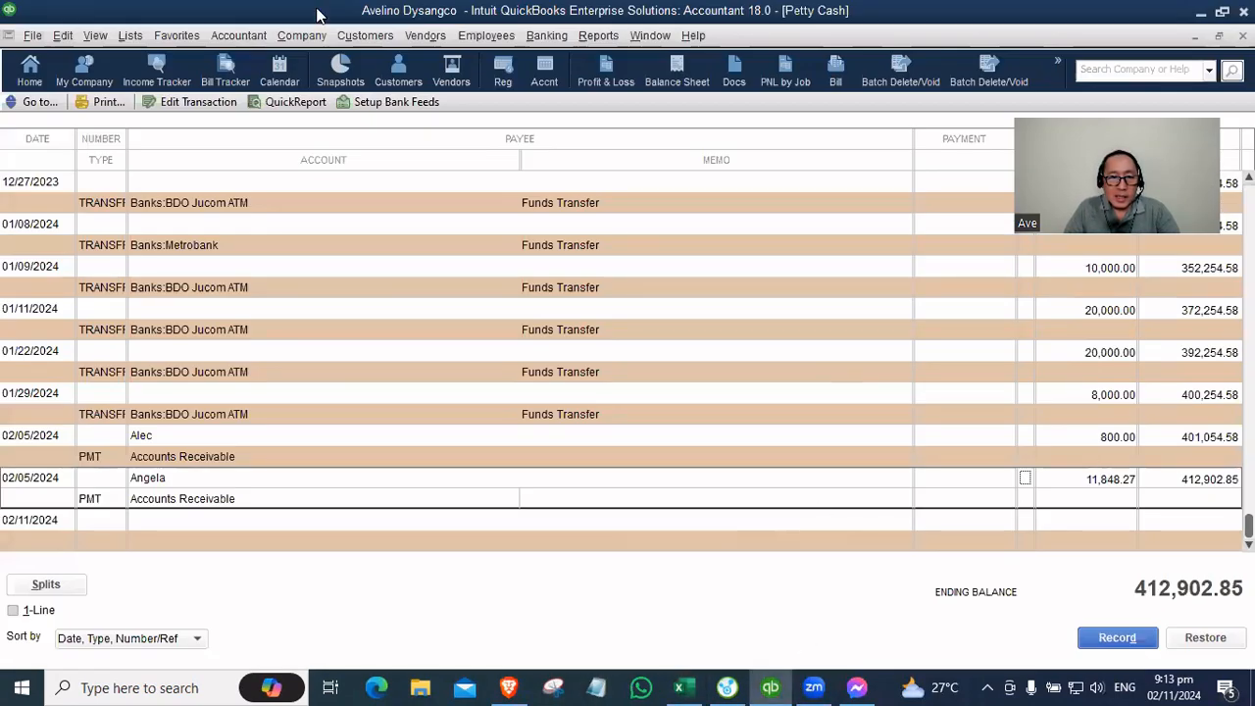
{"action": "left_click", "coordinate": [238, 36]}
{"action": "mouse_move", "coordinate": [301, 35]}
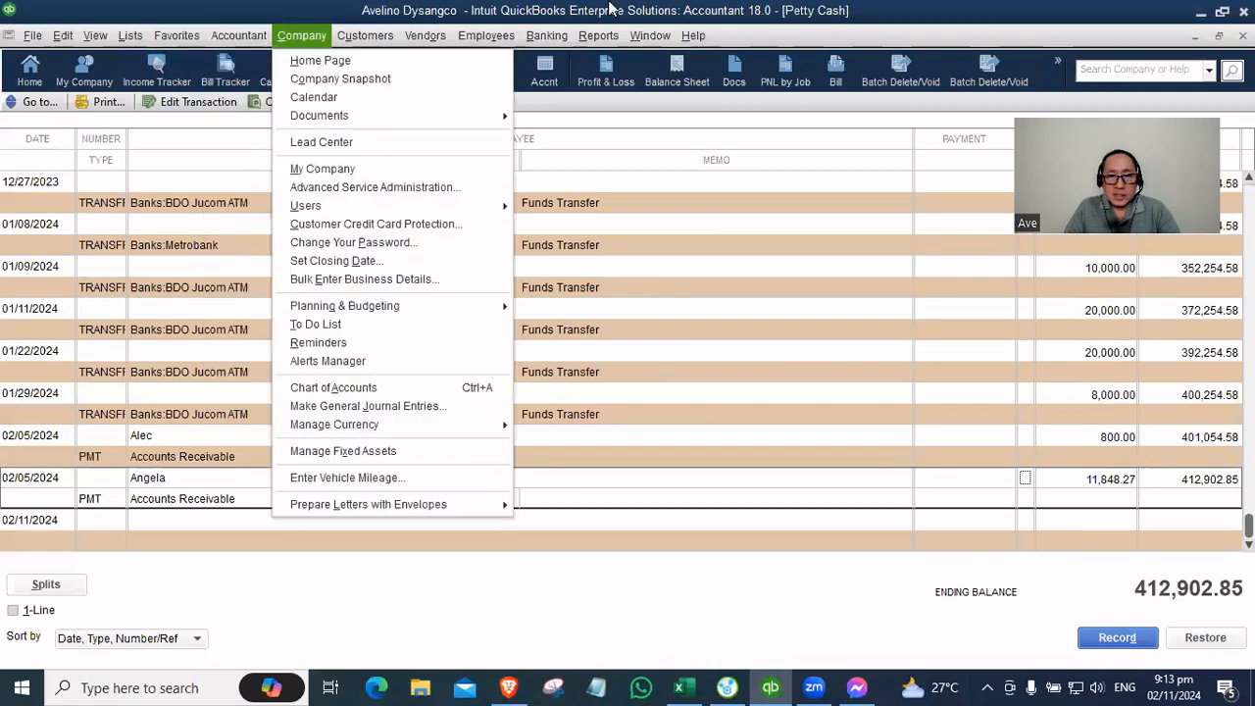
{"action": "mouse_move", "coordinate": [231, 44]}
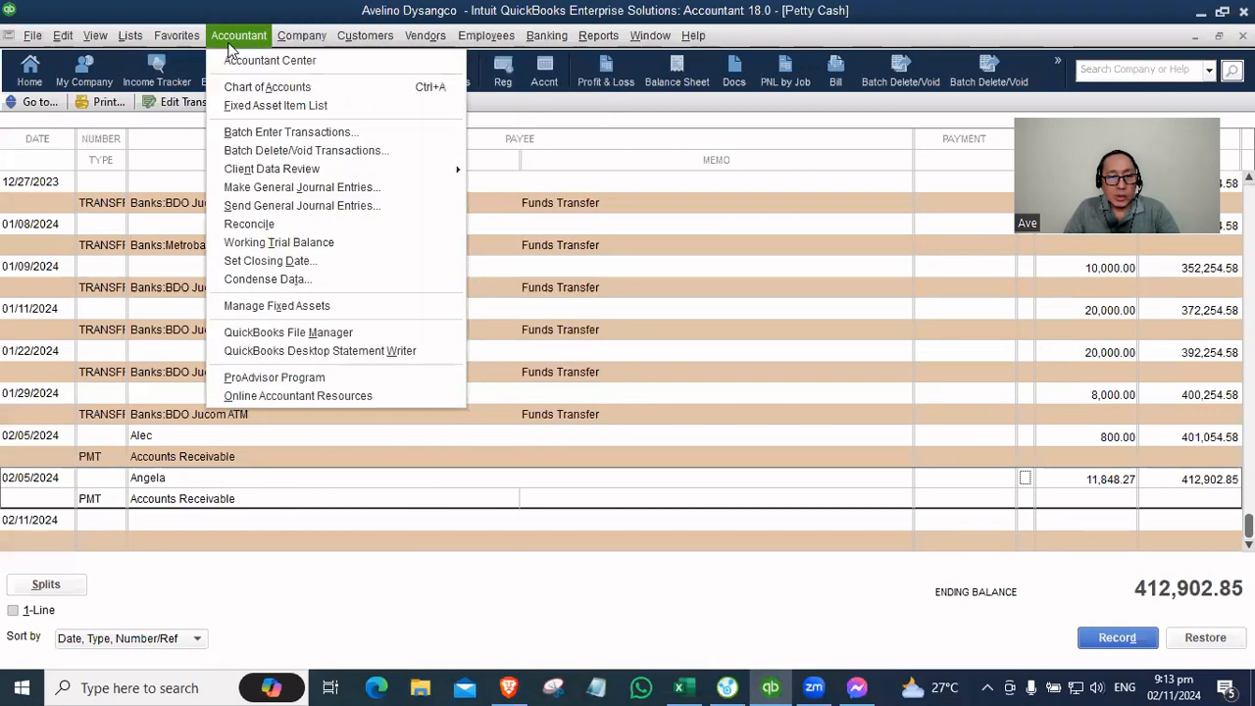
{"action": "left_click", "coordinate": [264, 134]}
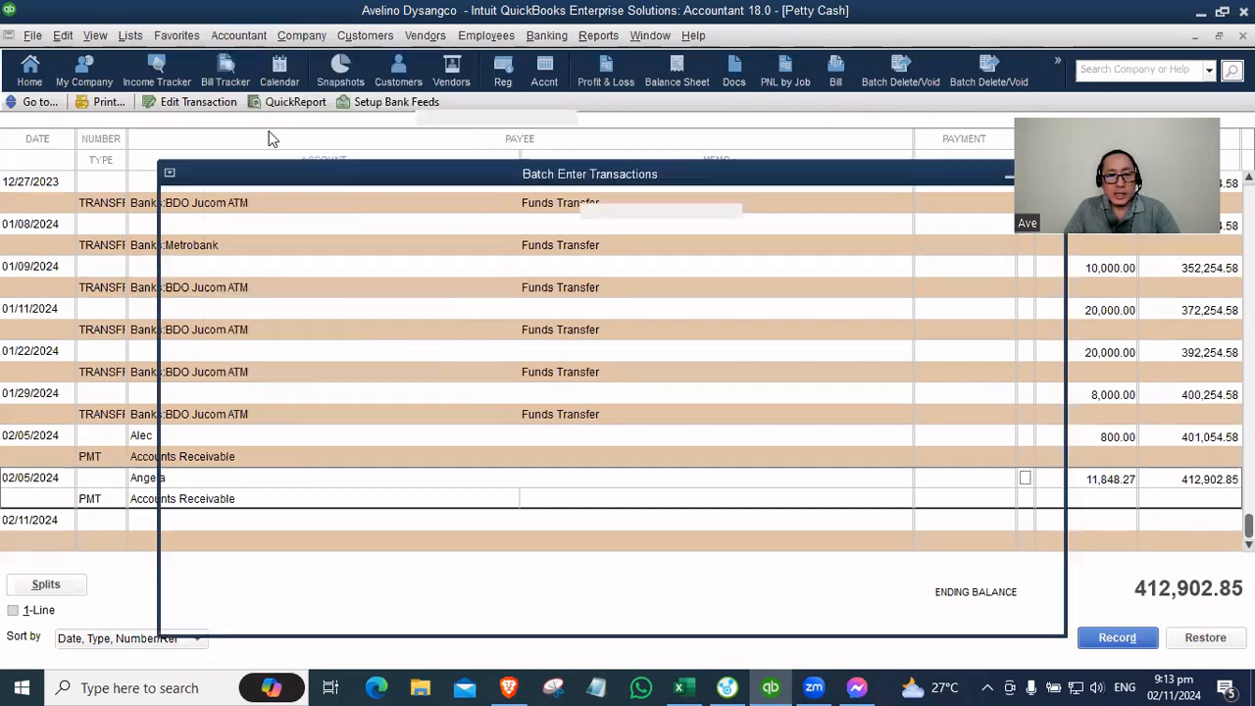
Step: Set the batch entry's bank account to Petty Cash and its transaction type to Checks
{"action": "left_click", "coordinate": [592, 116]}
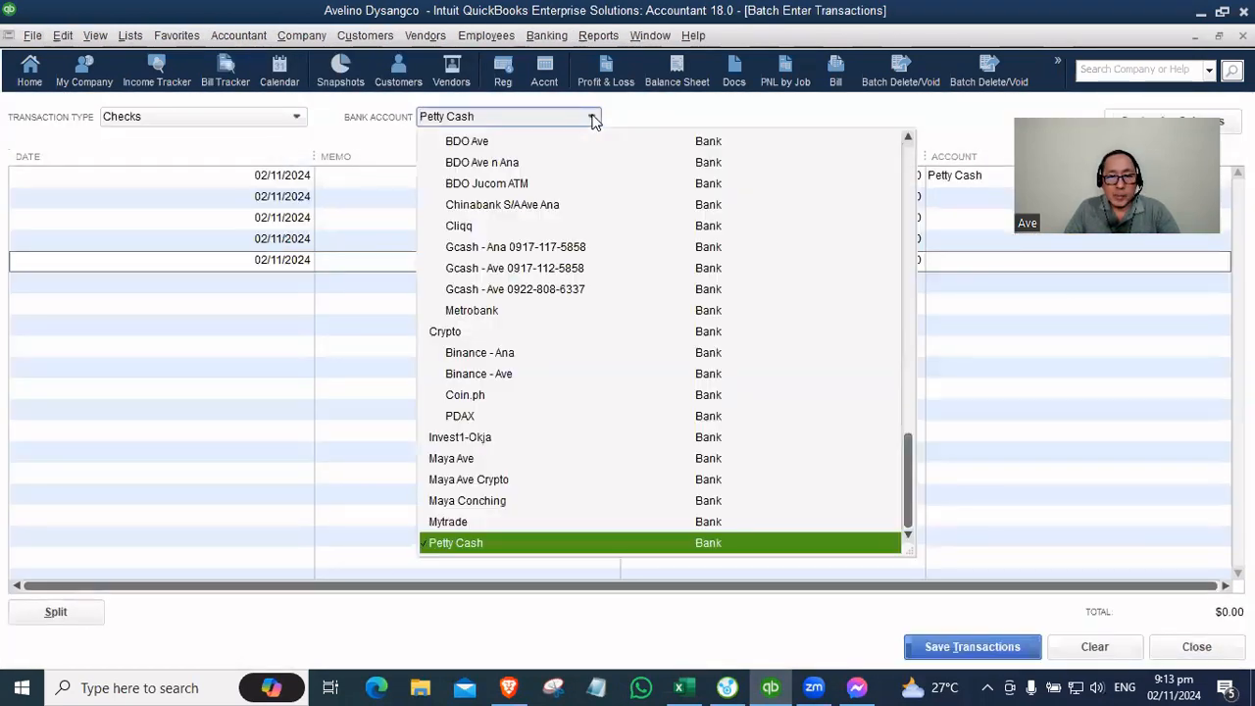
{"action": "left_click", "coordinate": [482, 547]}
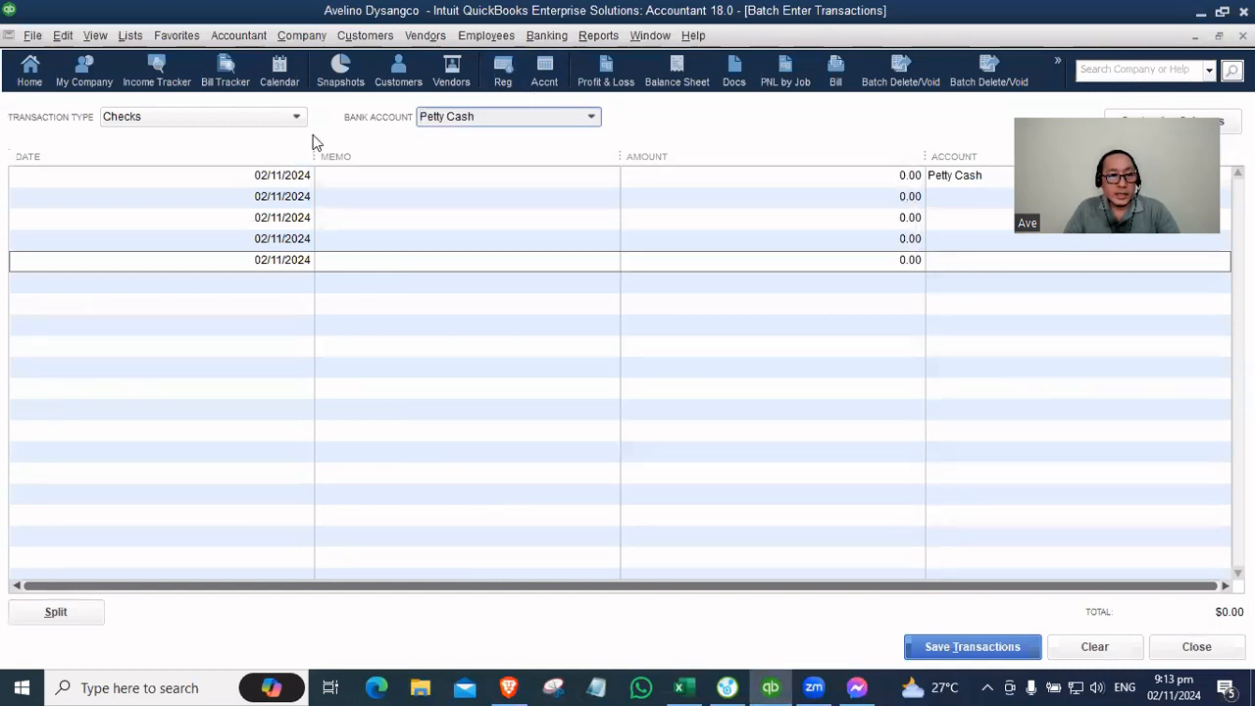
{"action": "left_click", "coordinate": [295, 117]}
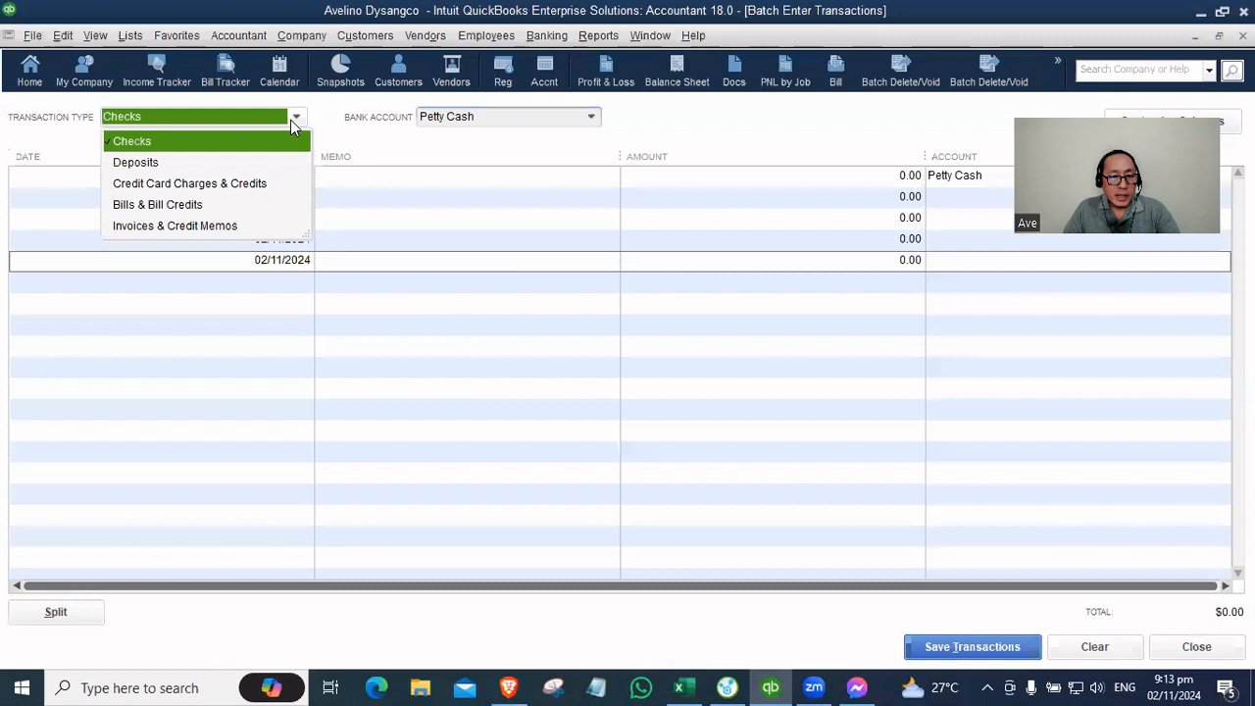
{"action": "left_click", "coordinate": [150, 144]}
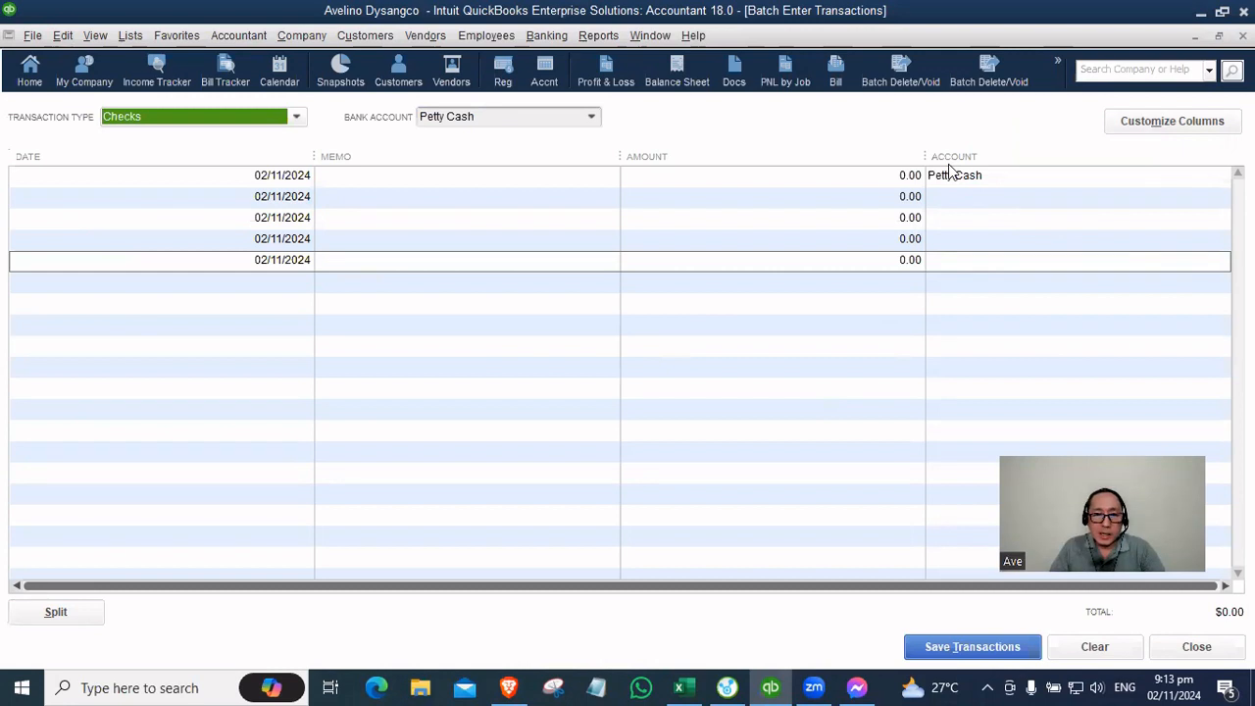
Step: Check in the column customization that the batch entry's chosen columns are Date, Memo, Amount and Account, in that order
{"action": "right_click", "coordinate": [503, 339]}
{"action": "left_click", "coordinate": [564, 382]}
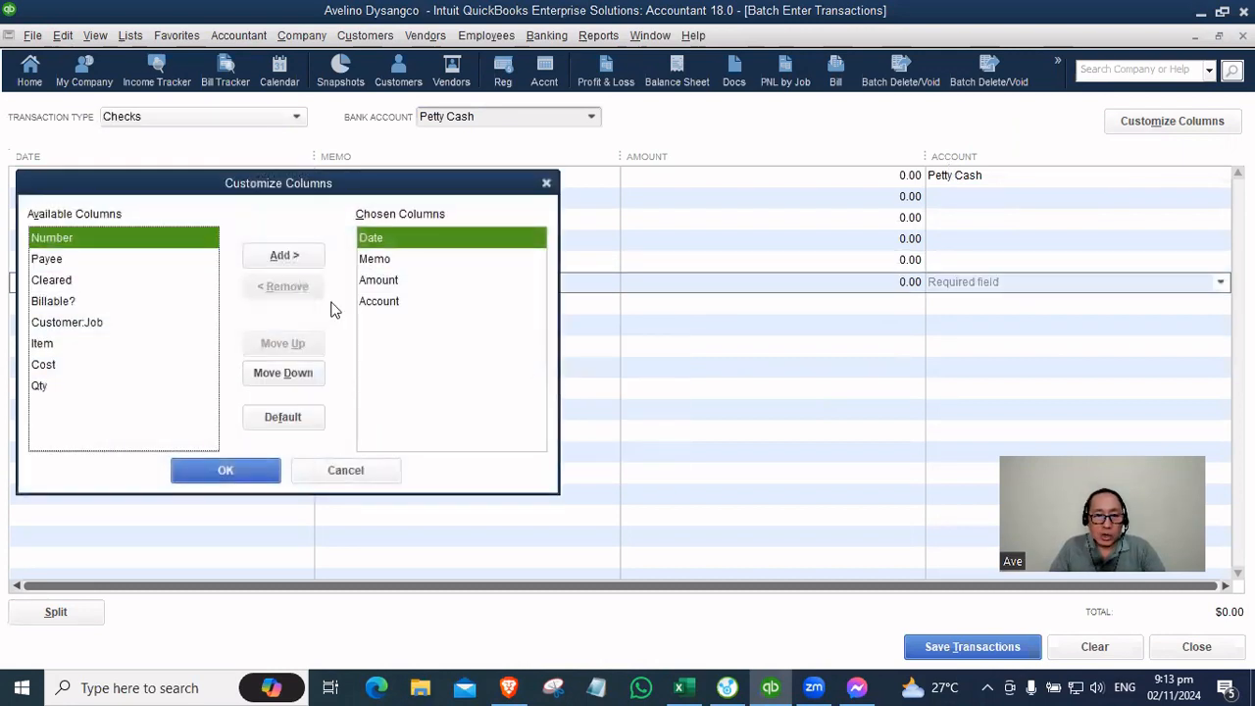
{"action": "left_click", "coordinate": [377, 260]}
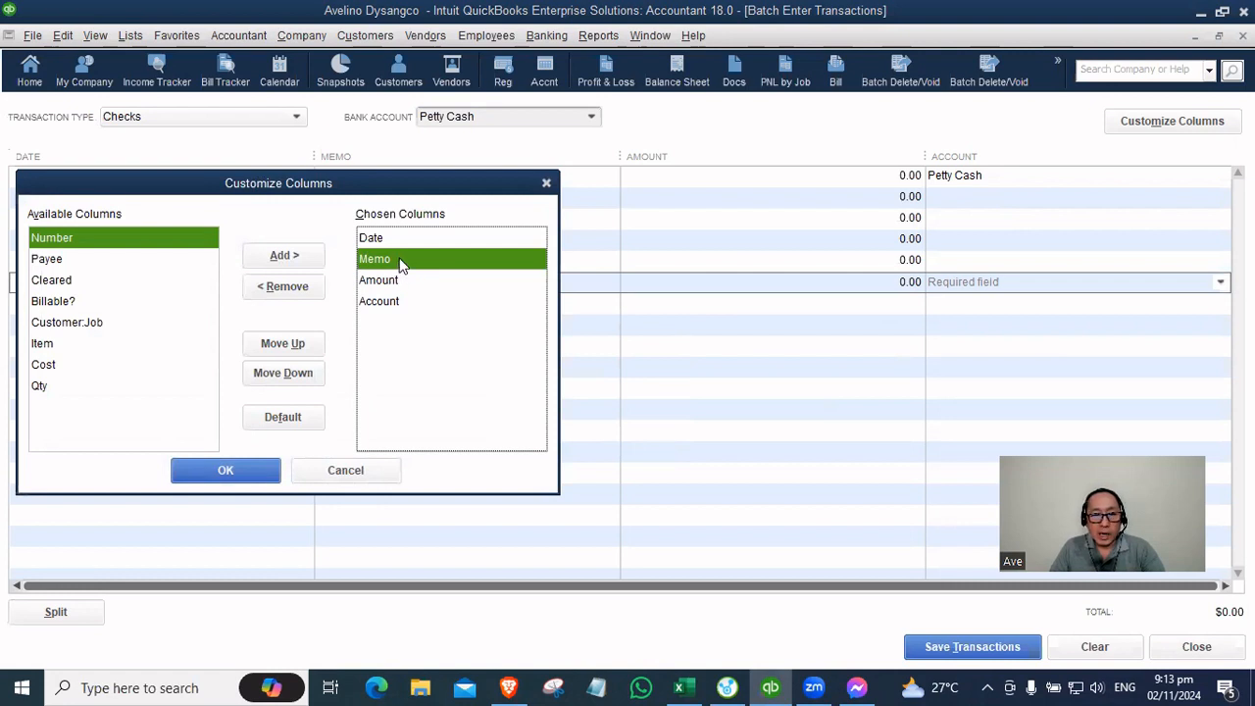
{"action": "left_click", "coordinate": [406, 279]}
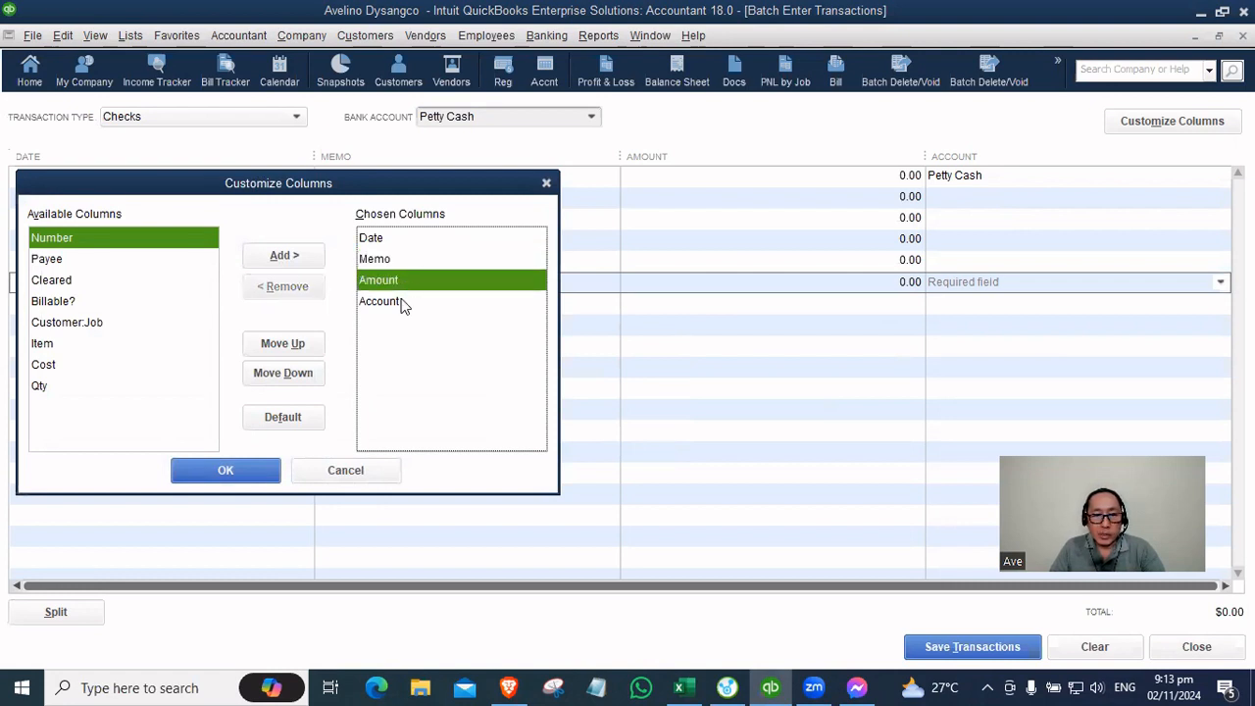
{"action": "left_click", "coordinate": [410, 298]}
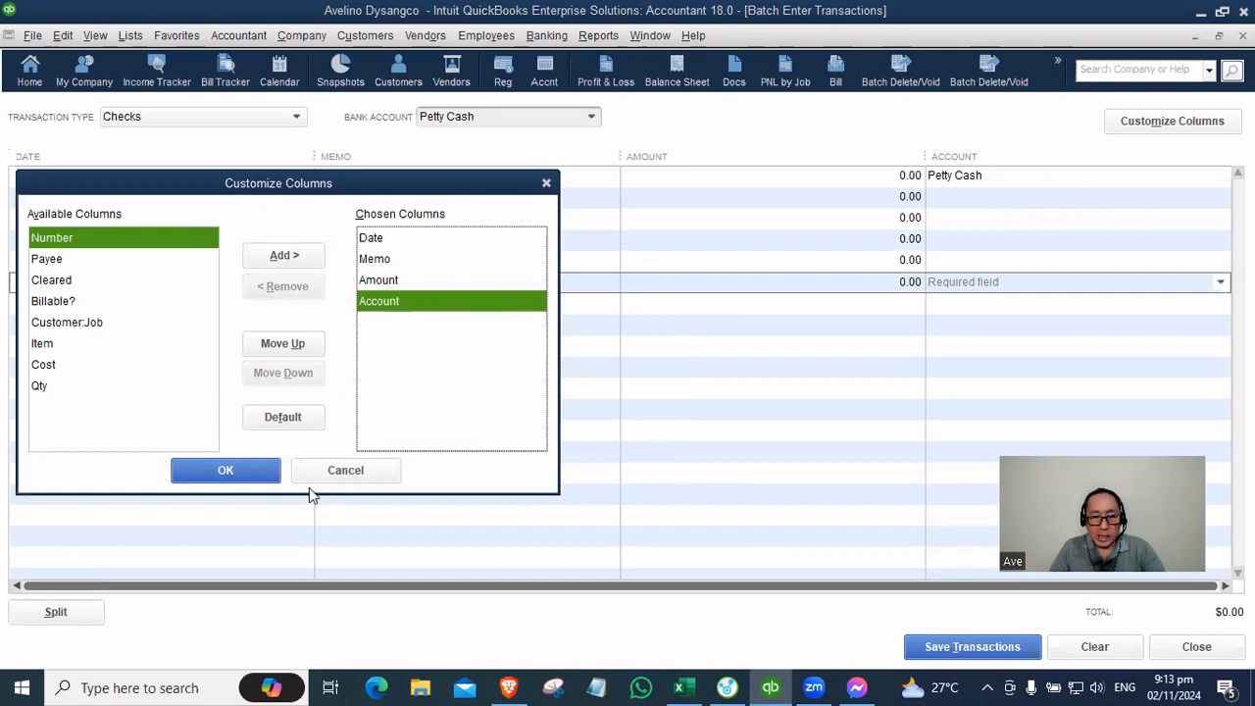
{"action": "left_click", "coordinate": [218, 479]}
Step: Switch to Excel and copy the expense data from Date through Account, covering rows 2 to 285 without the headers
{"action": "left_click", "coordinate": [678, 688]}
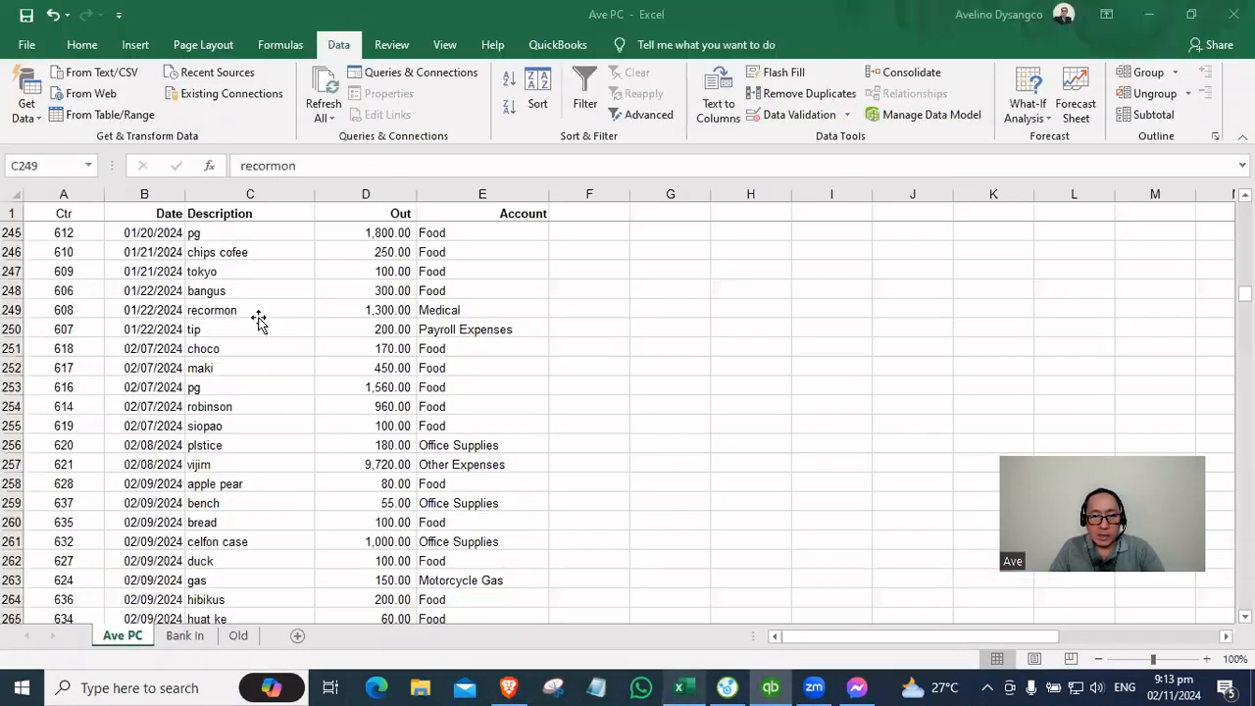
{"action": "scroll", "coordinate": [133, 232], "scroll_direction": "up", "scroll_amount": 14}
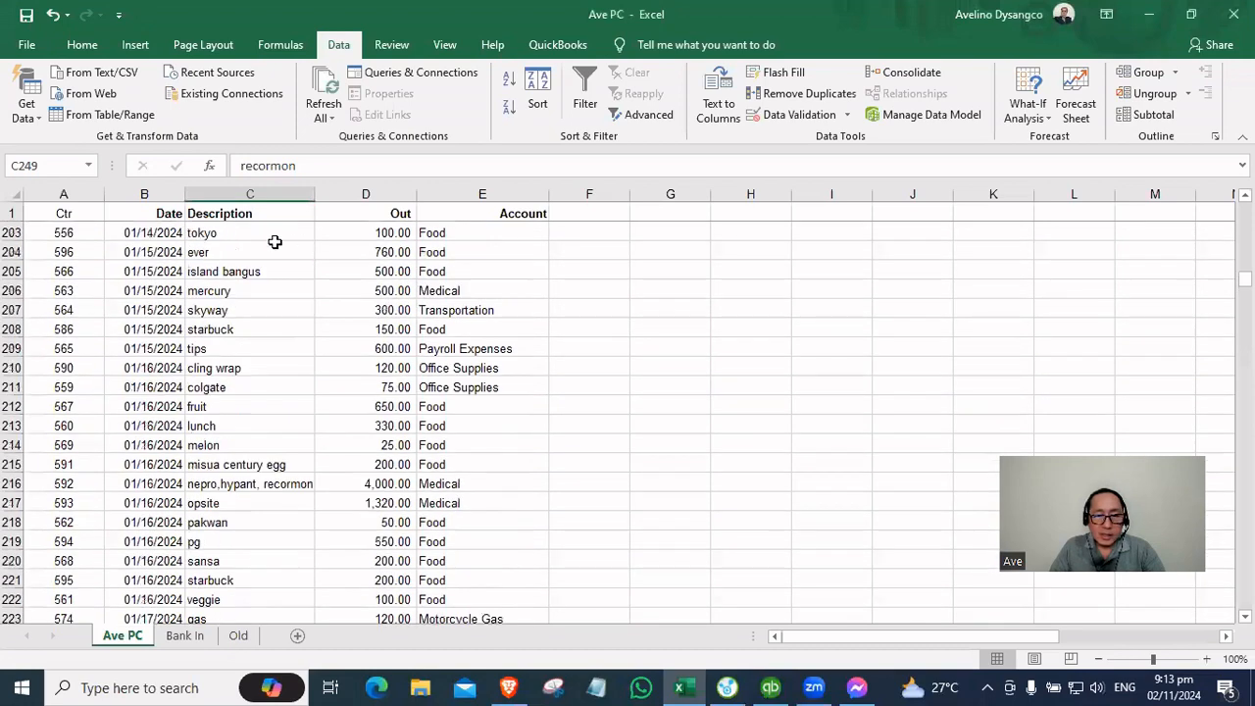
{"action": "left_click", "coordinate": [220, 213]}
{"action": "key", "text": "Down"}
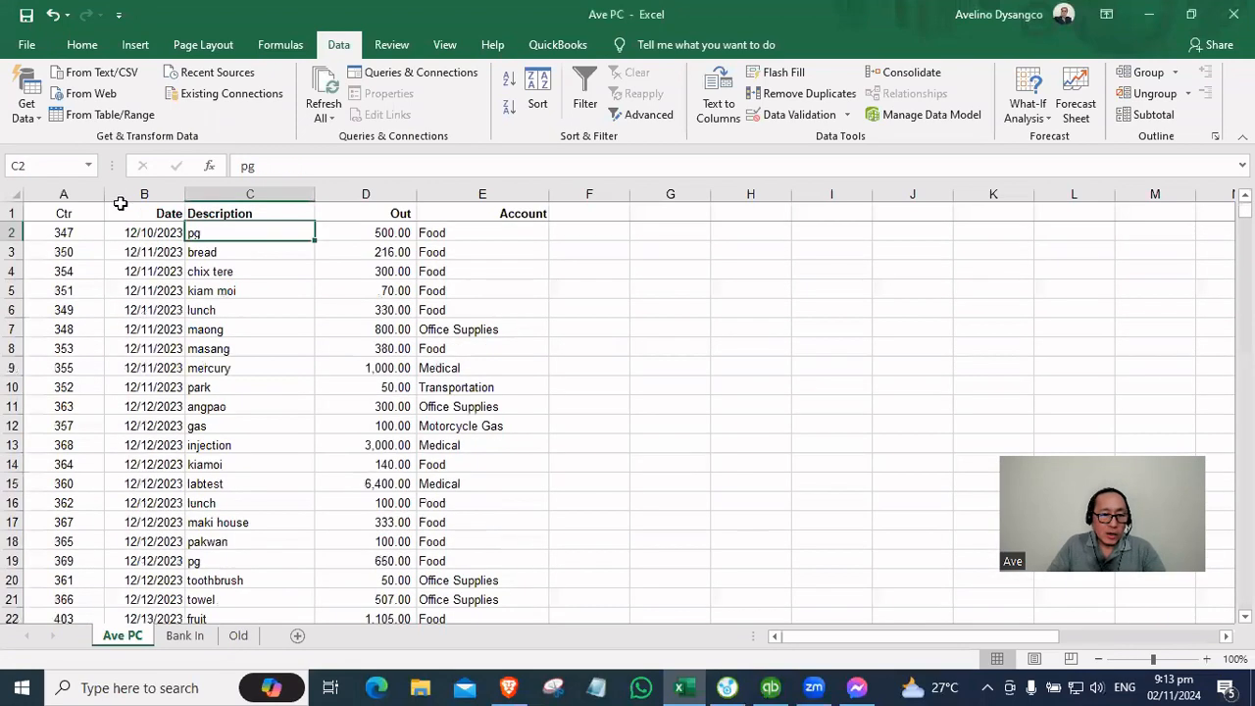
{"action": "left_click_drag", "start_coordinate": [152, 235], "coordinate": [482, 585]}
{"action": "right_click", "coordinate": [468, 447]}
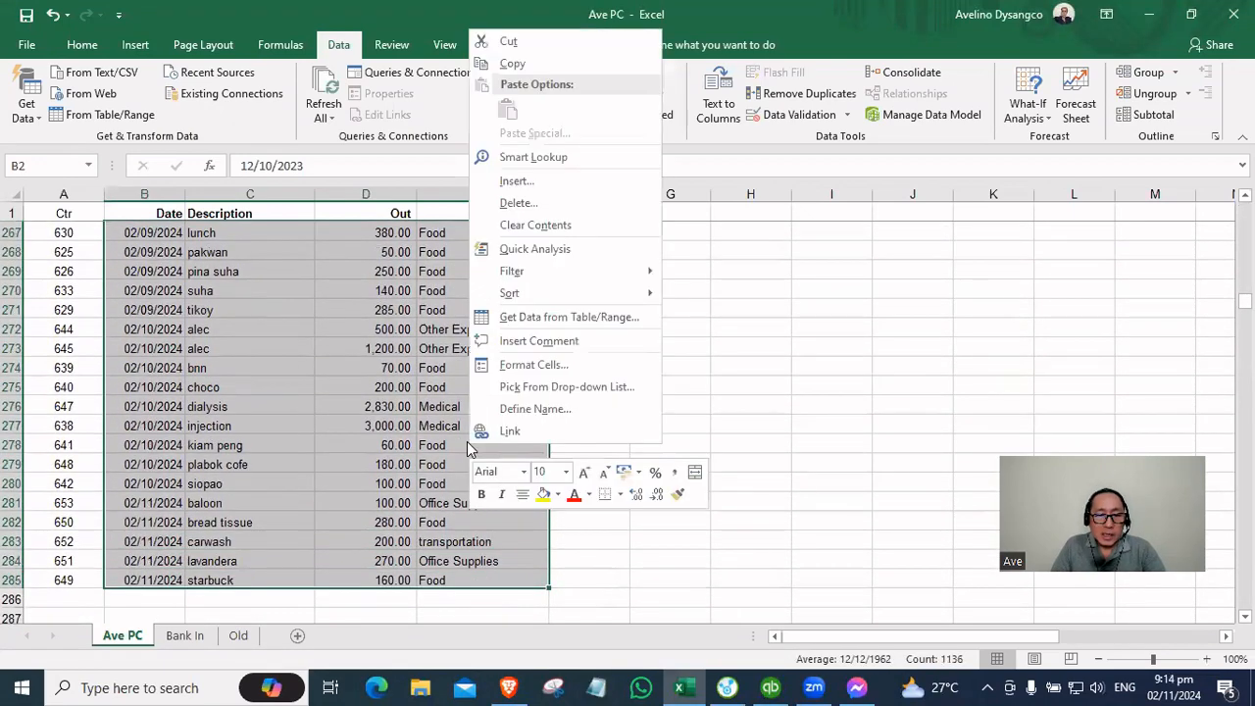
{"action": "left_click", "coordinate": [512, 63]}
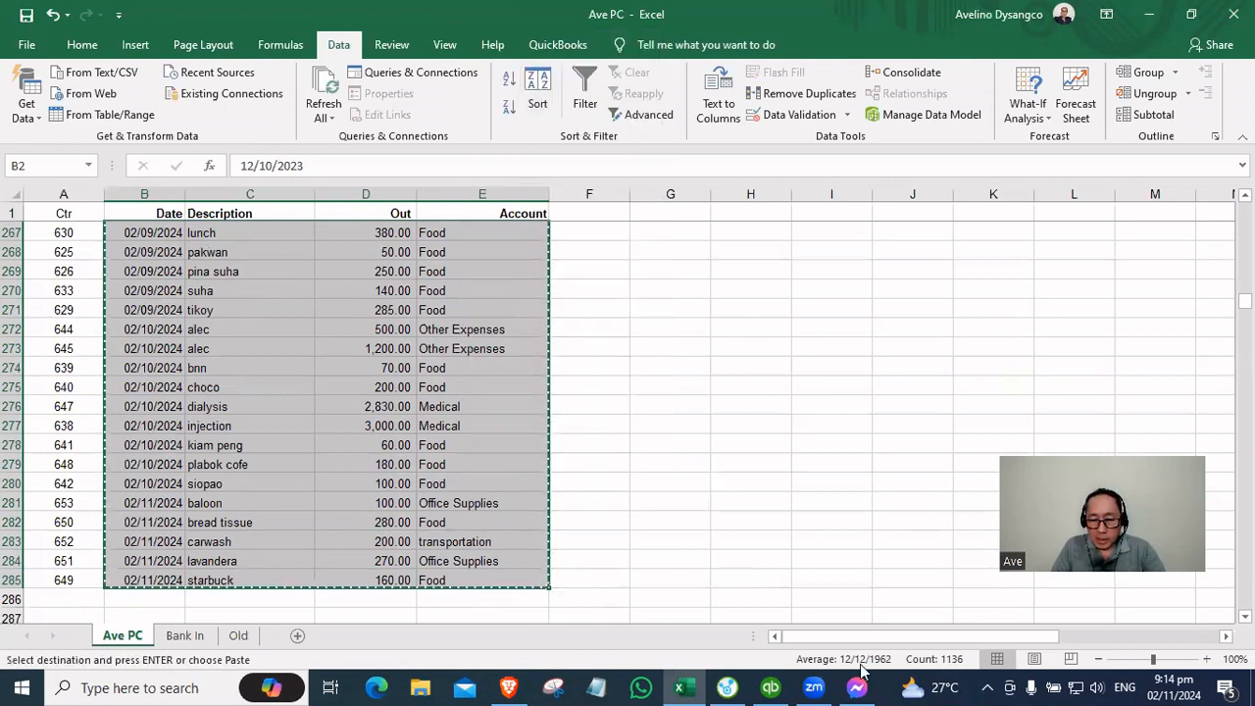
Step: Switch to QuickBooks, try pasting the copied expenses from the first row's Date field, and clear the unsaved checks
{"action": "left_click", "coordinate": [771, 688]}
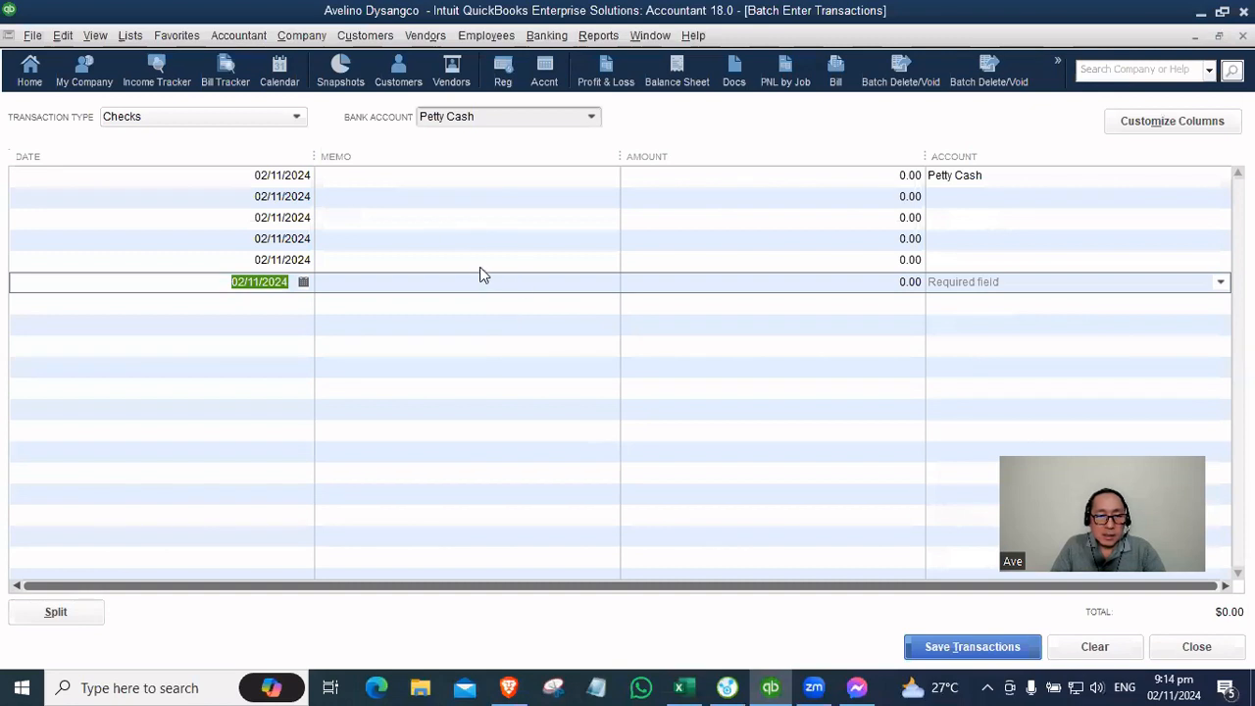
{"action": "left_click", "coordinate": [299, 176]}
{"action": "right_click", "coordinate": [253, 174]}
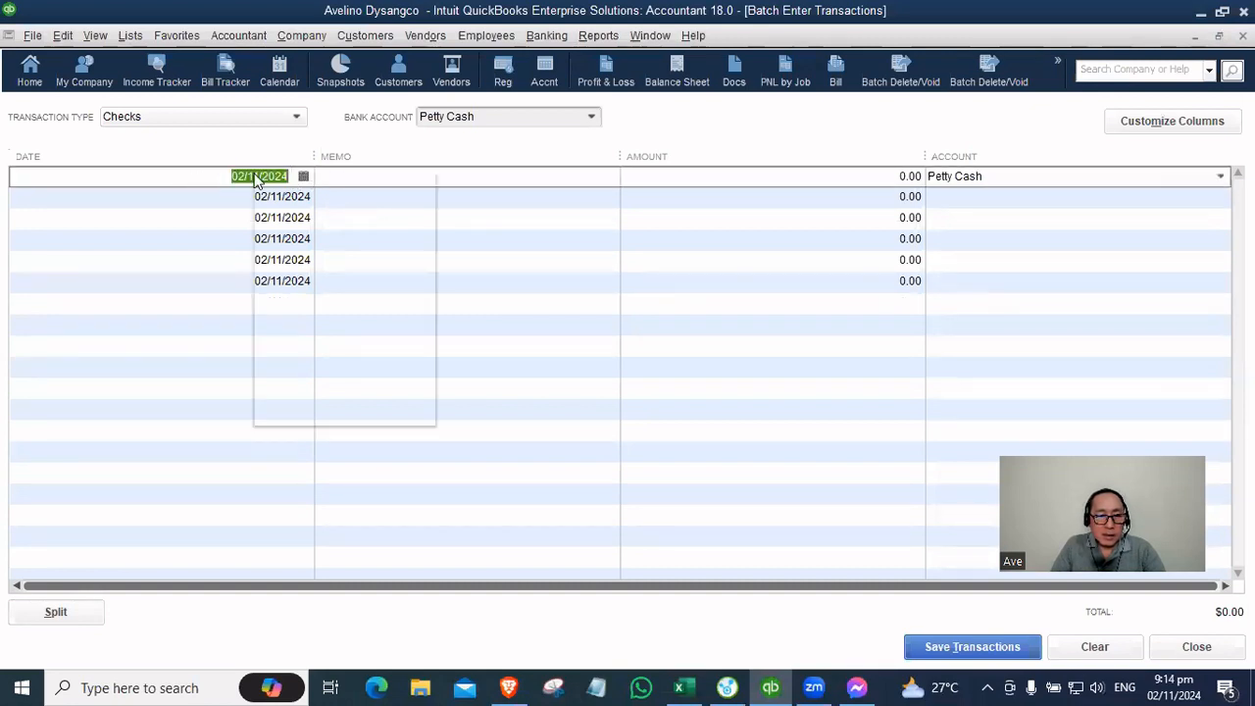
{"action": "left_click", "coordinate": [307, 255]}
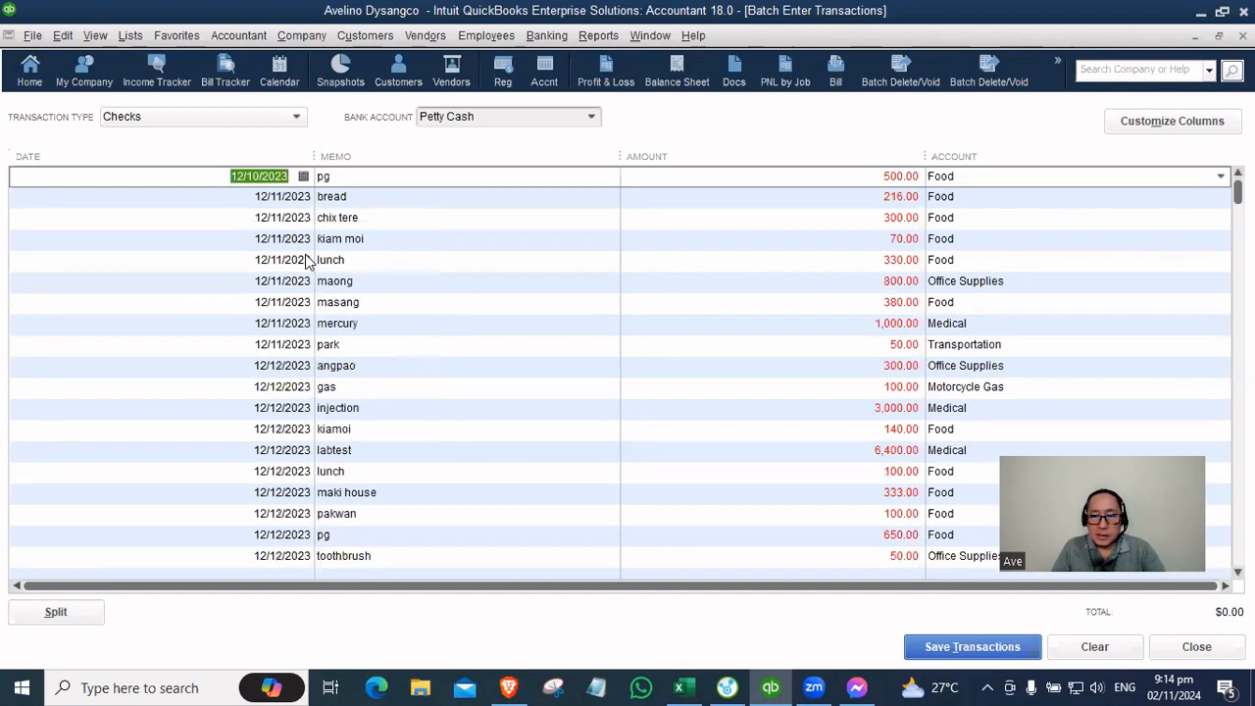
{"action": "left_click", "coordinate": [716, 242]}
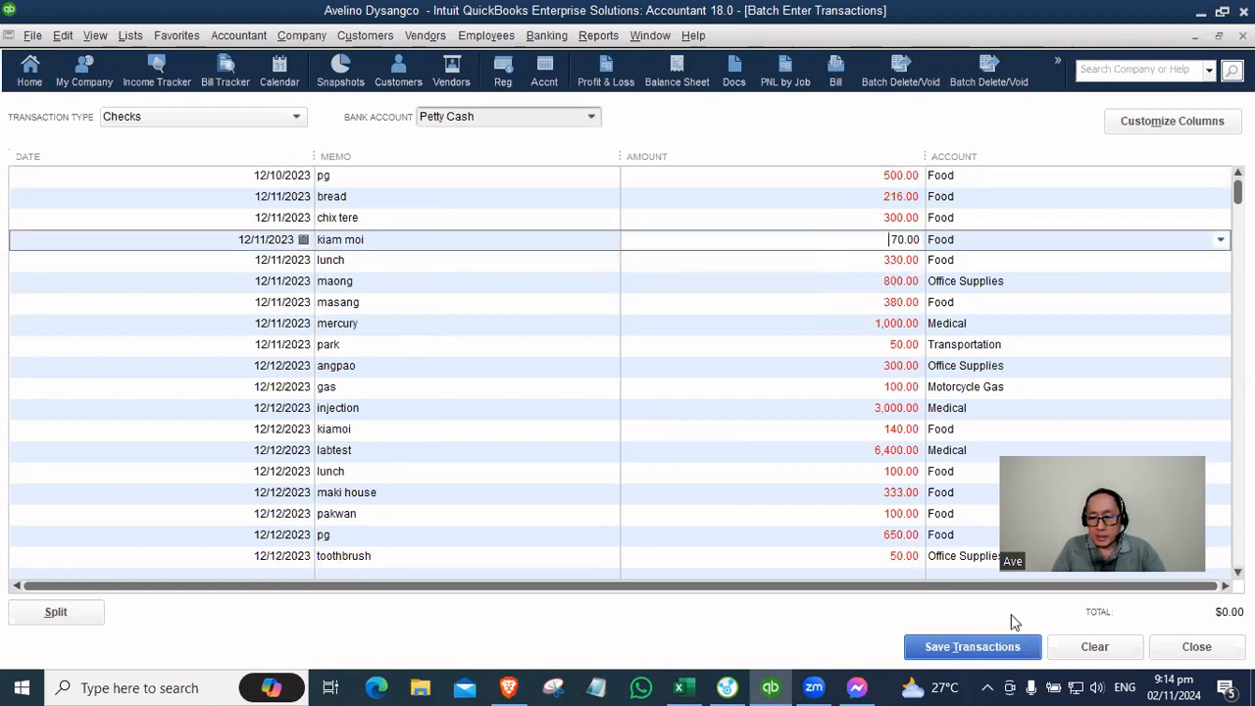
{"action": "left_click", "coordinate": [1118, 648]}
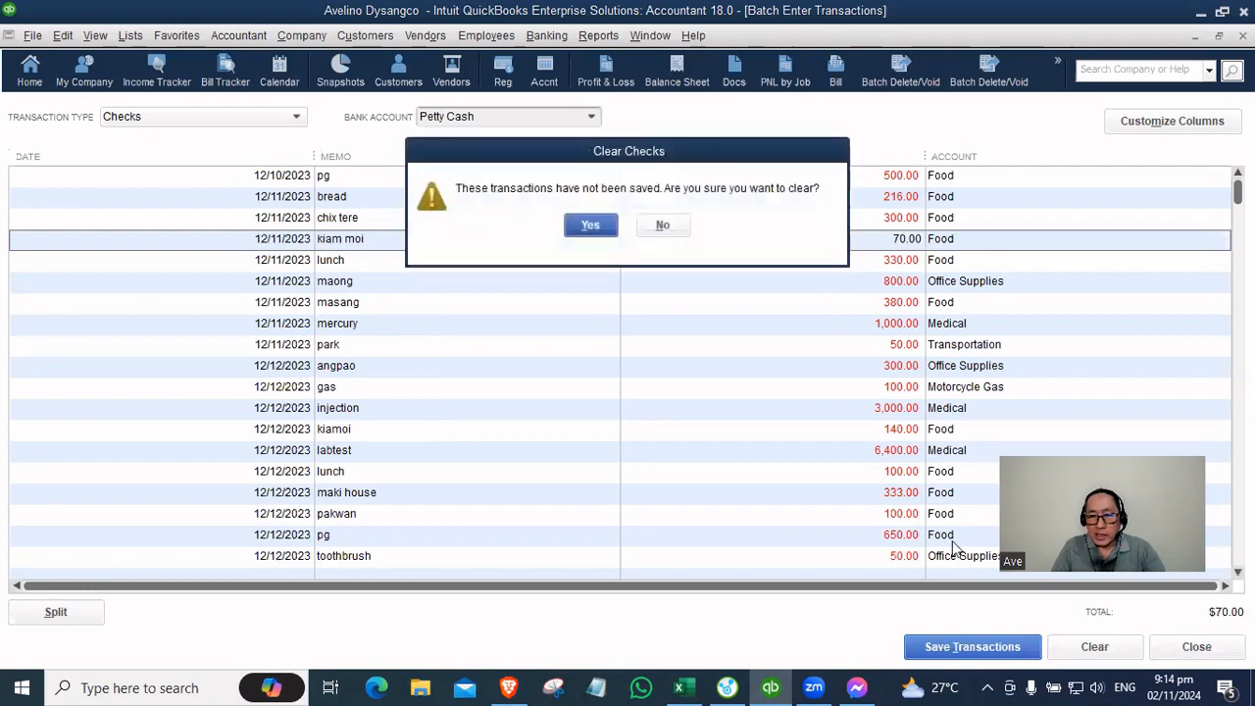
{"action": "key", "text": "Return"}
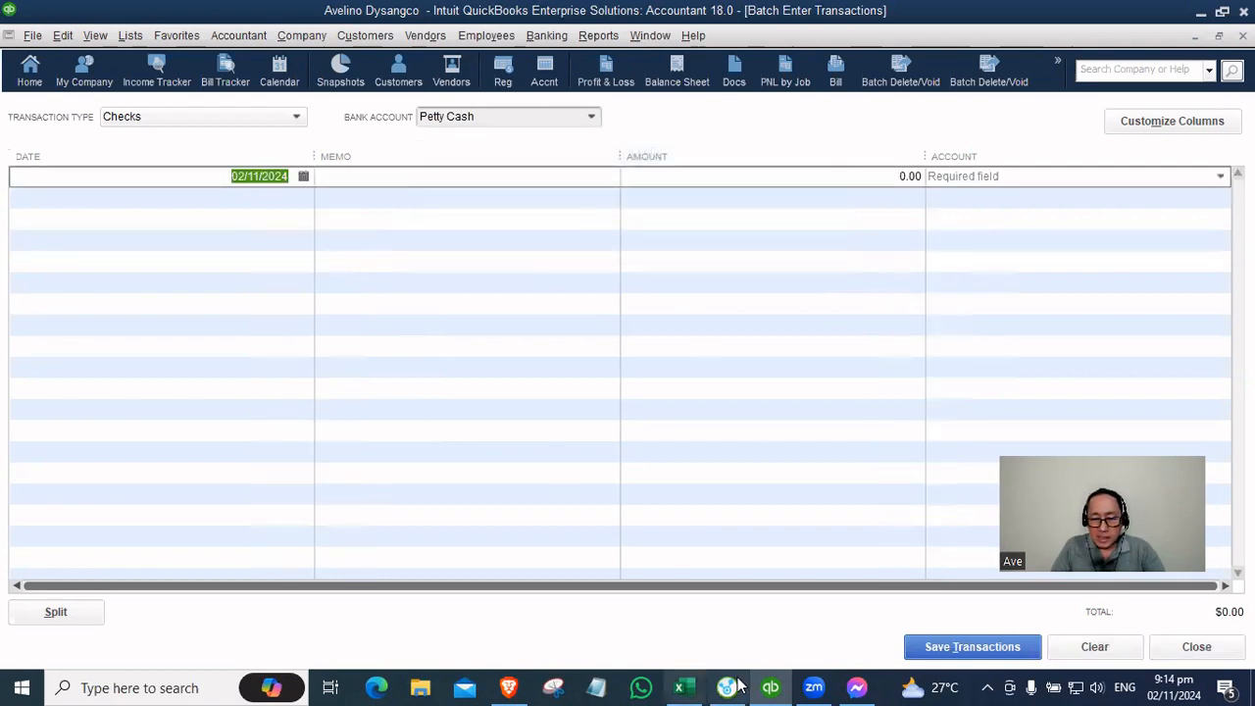
Step: Switch to Excel and change the number format of the whole Out column to General
{"action": "left_click", "coordinate": [679, 687]}
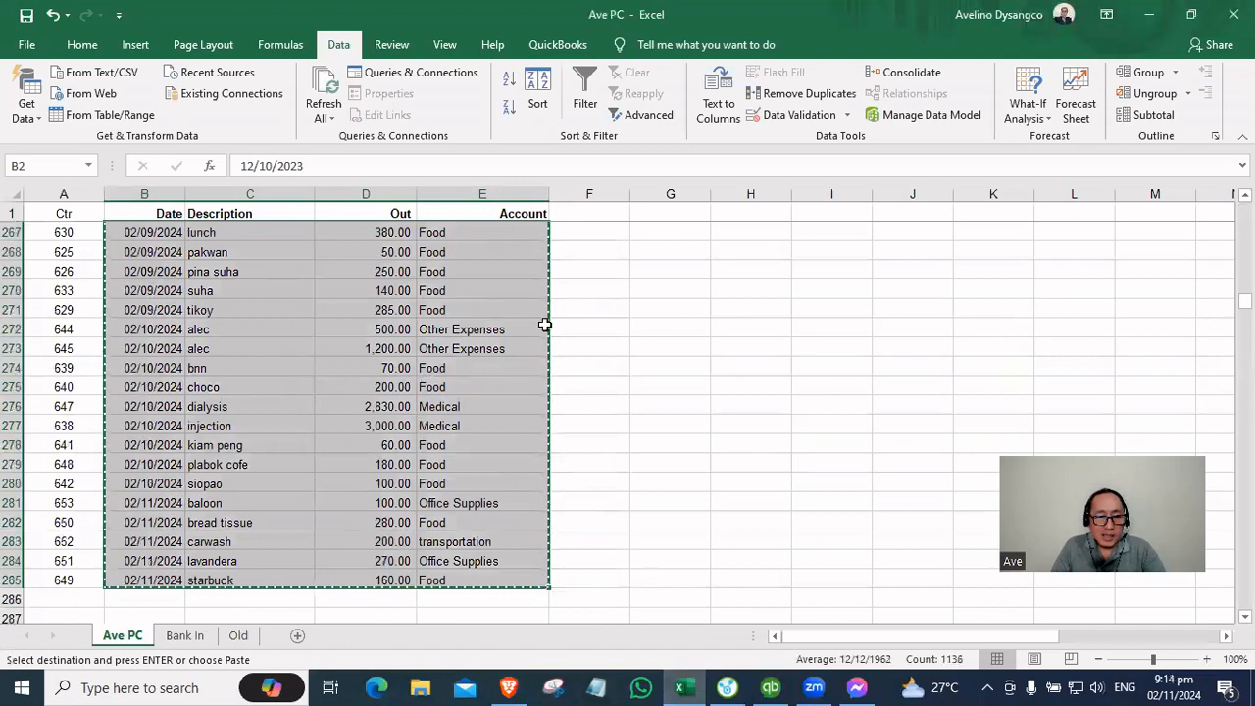
{"action": "left_click", "coordinate": [598, 324]}
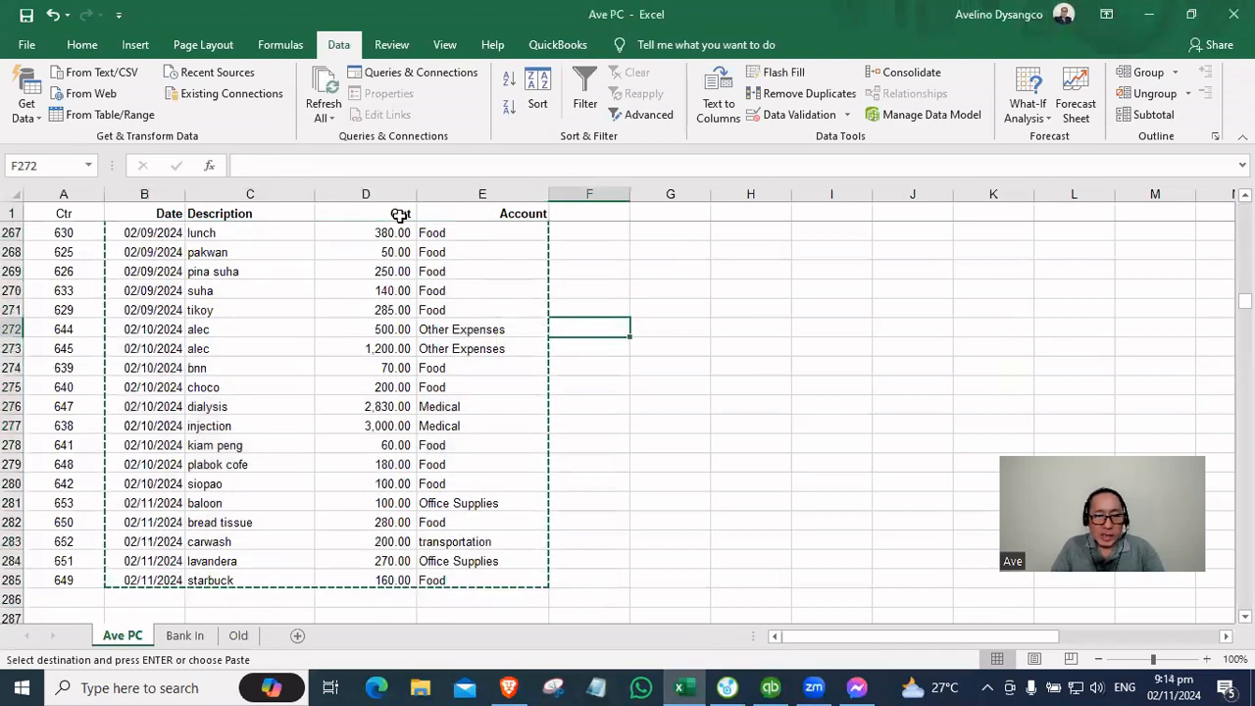
{"action": "left_click", "coordinate": [365, 194]}
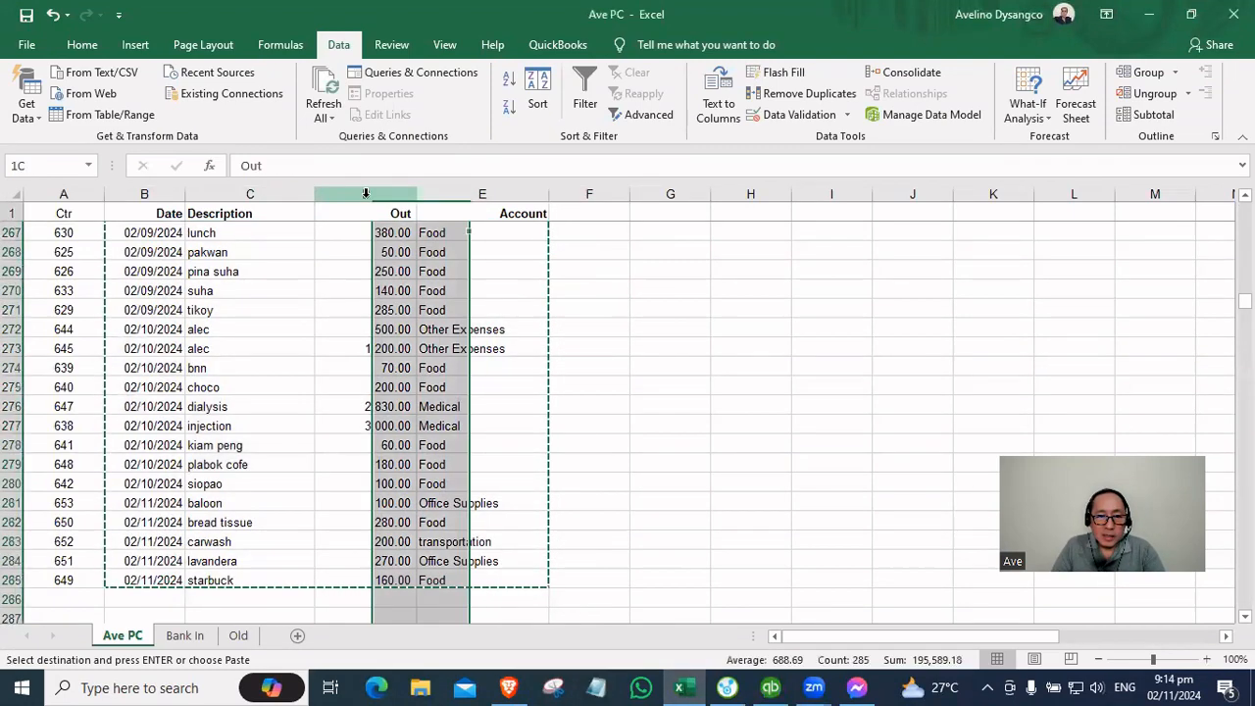
{"action": "left_click", "coordinate": [1059, 49]}
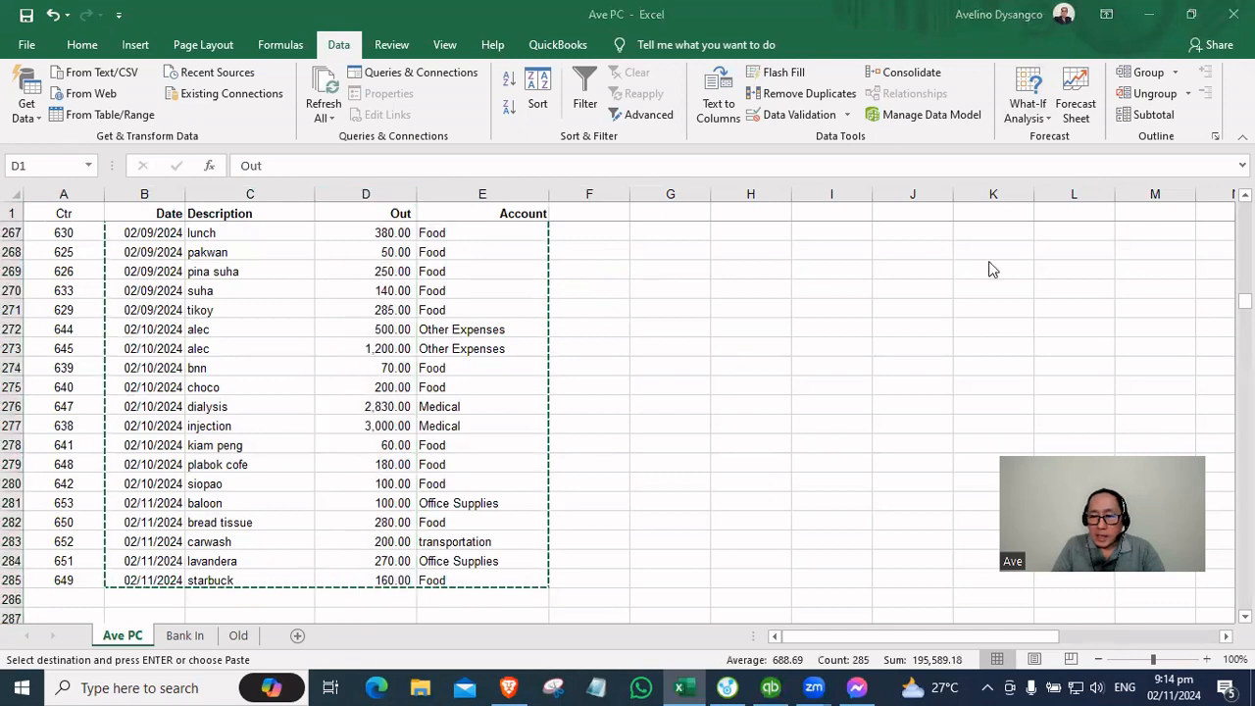
{"action": "left_click", "coordinate": [366, 195]}
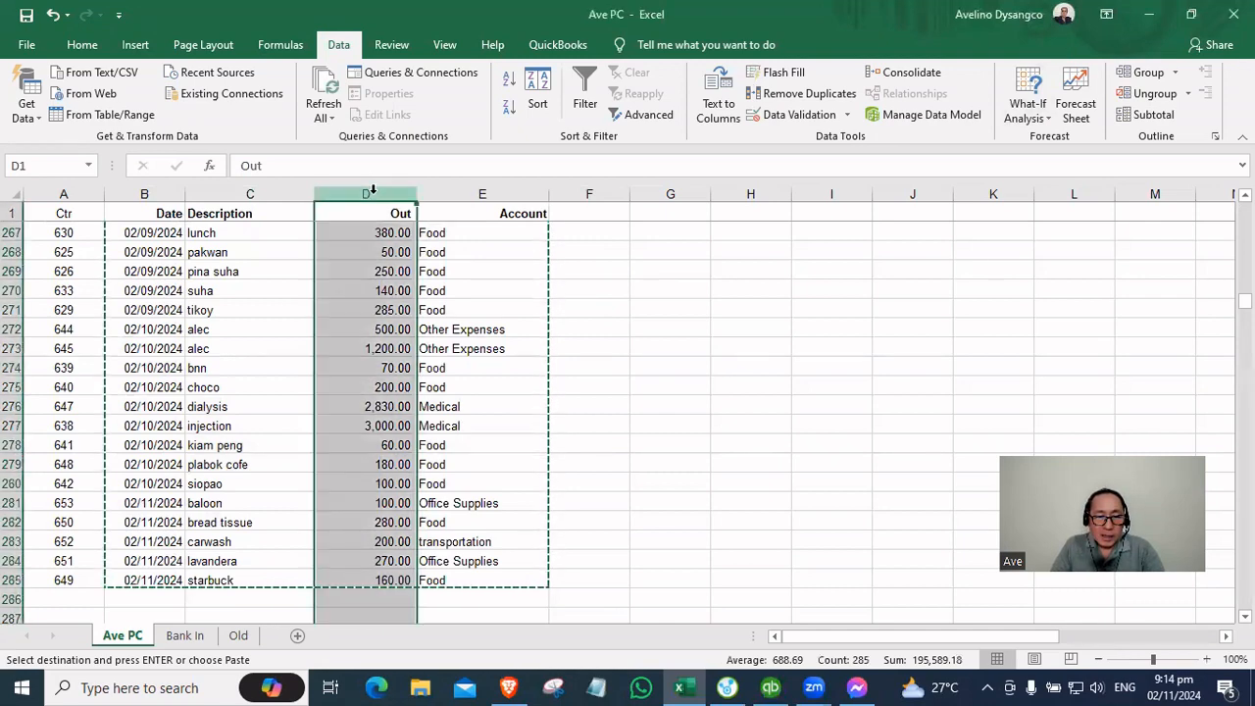
{"action": "left_click", "coordinate": [82, 46]}
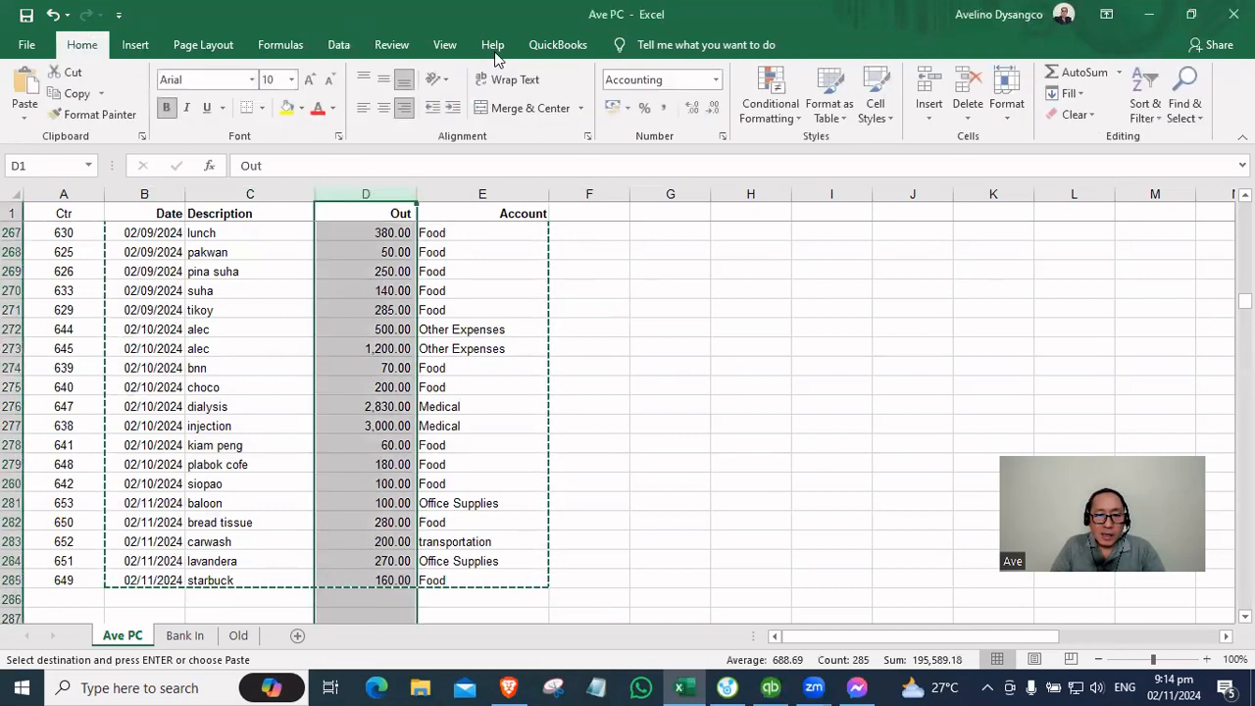
{"action": "left_click", "coordinate": [717, 80]}
{"action": "left_click", "coordinate": [671, 109]}
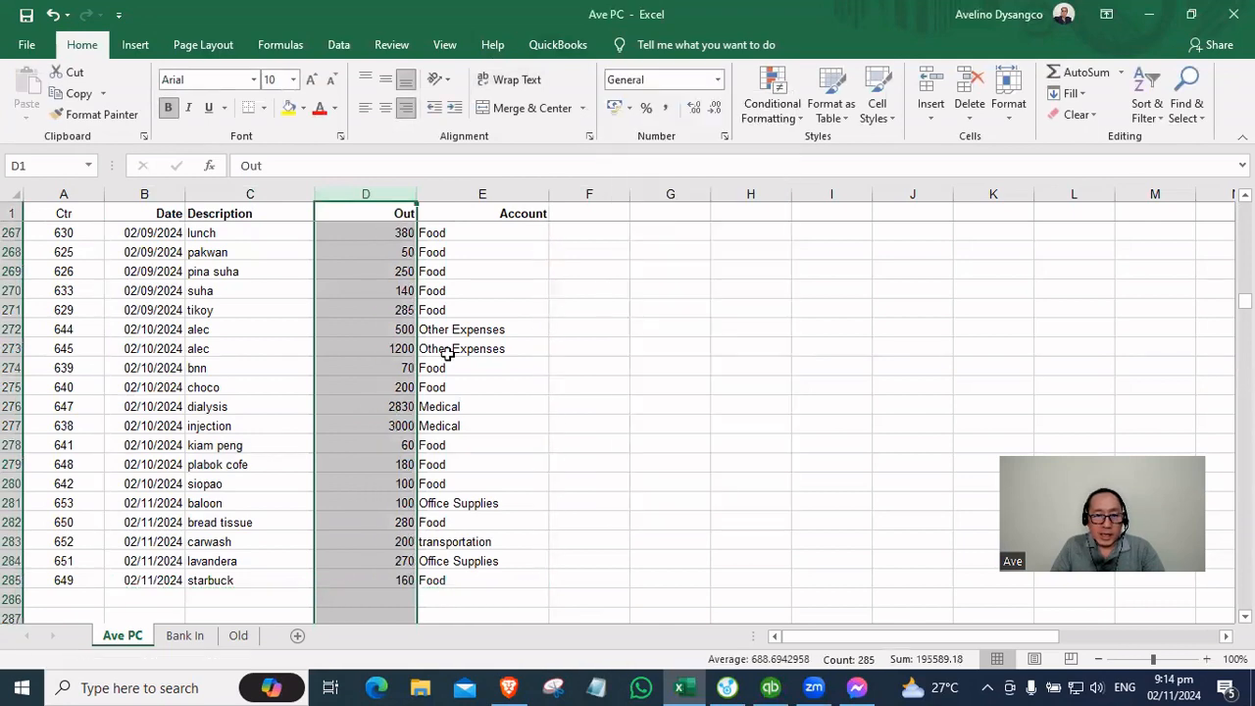
{"action": "left_click", "coordinate": [581, 344]}
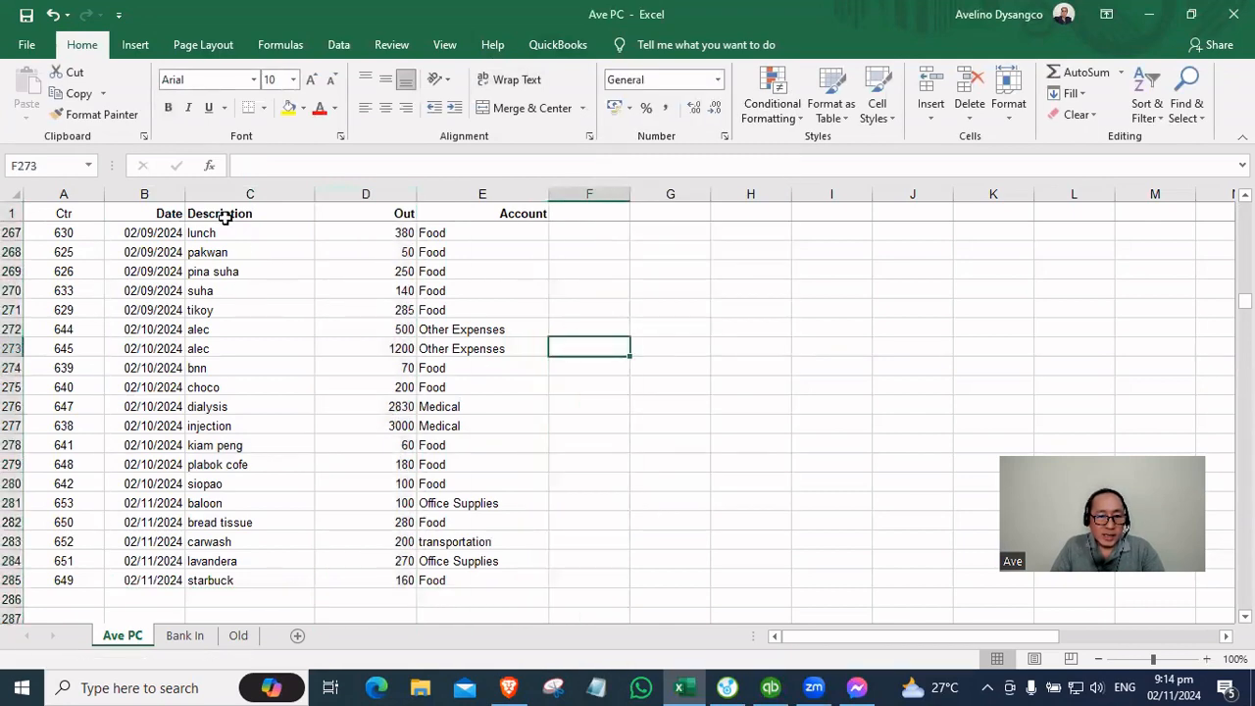
Step: Copy the reformatted expense data in B2:E285, from the first date to the last account
{"action": "left_click", "coordinate": [118, 212]}
{"action": "key", "text": "Down"}
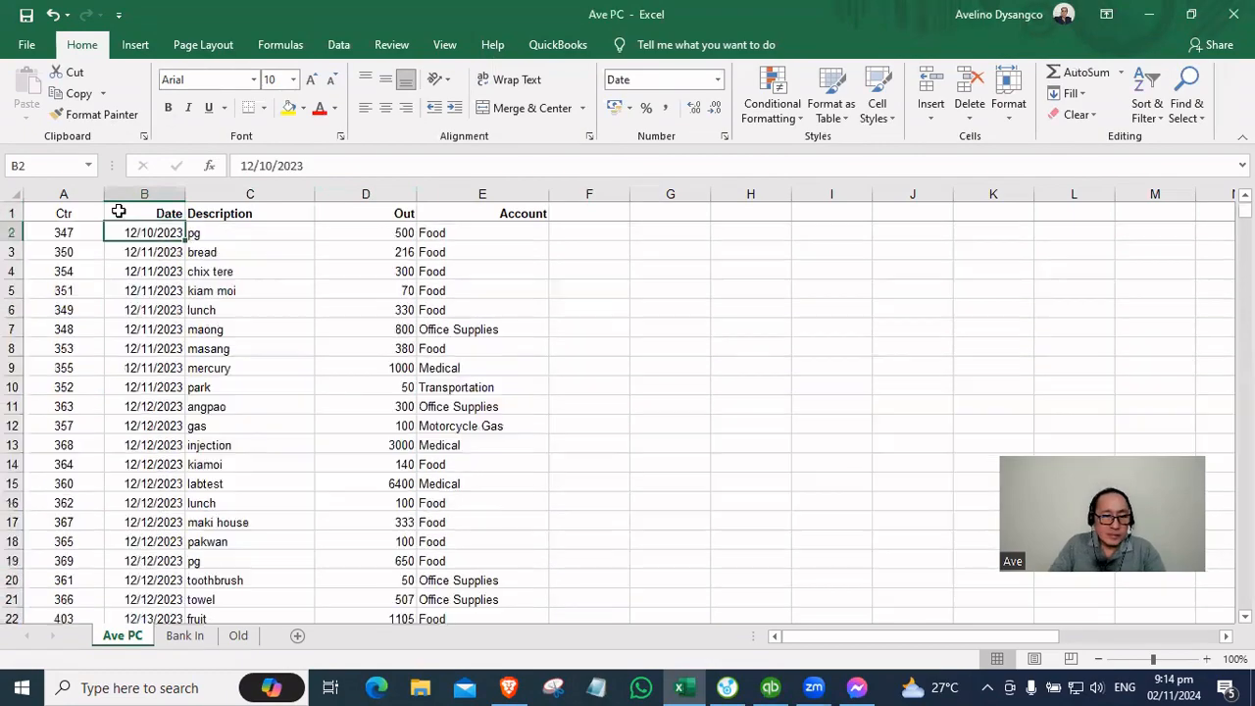
{"action": "left_click_drag", "start_coordinate": [173, 233], "coordinate": [512, 560]}
{"action": "right_click", "coordinate": [432, 329]}
{"action": "left_click", "coordinate": [473, 288]}
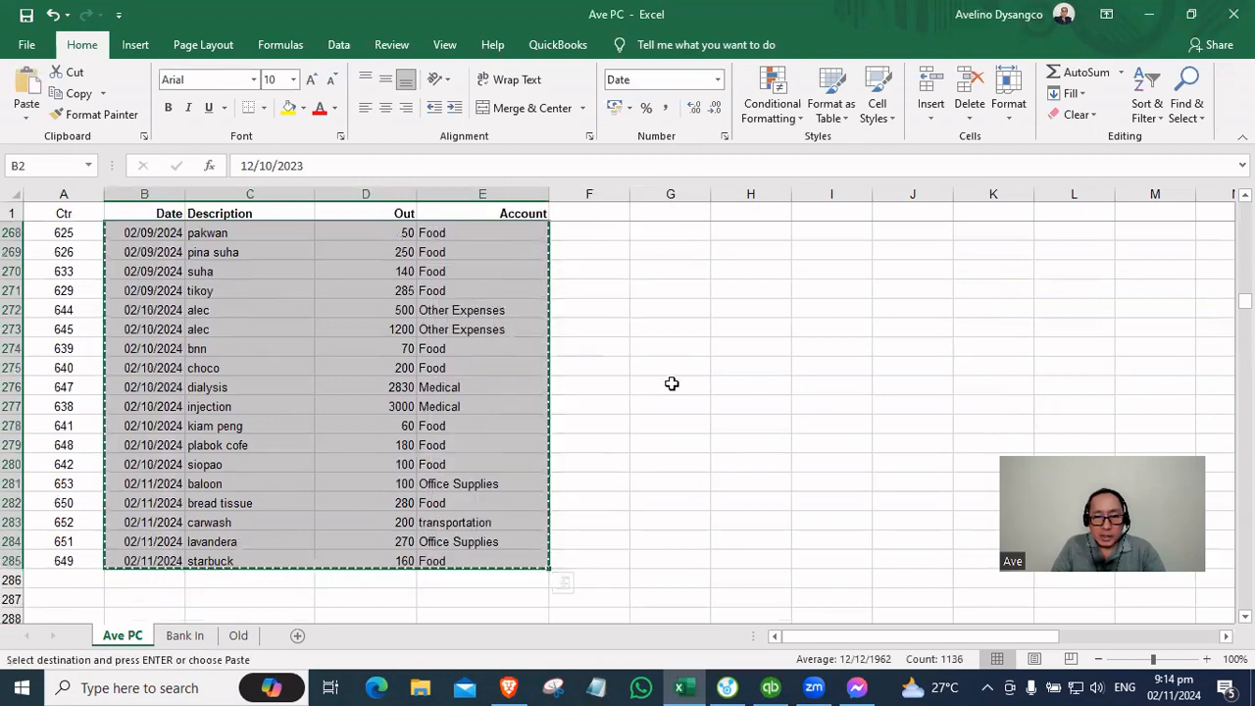
Step: Switch to QuickBooks, paste the copied expenses into the batch entry from the first row's Date field, and look through the pasted entries
{"action": "left_click", "coordinate": [770, 688]}
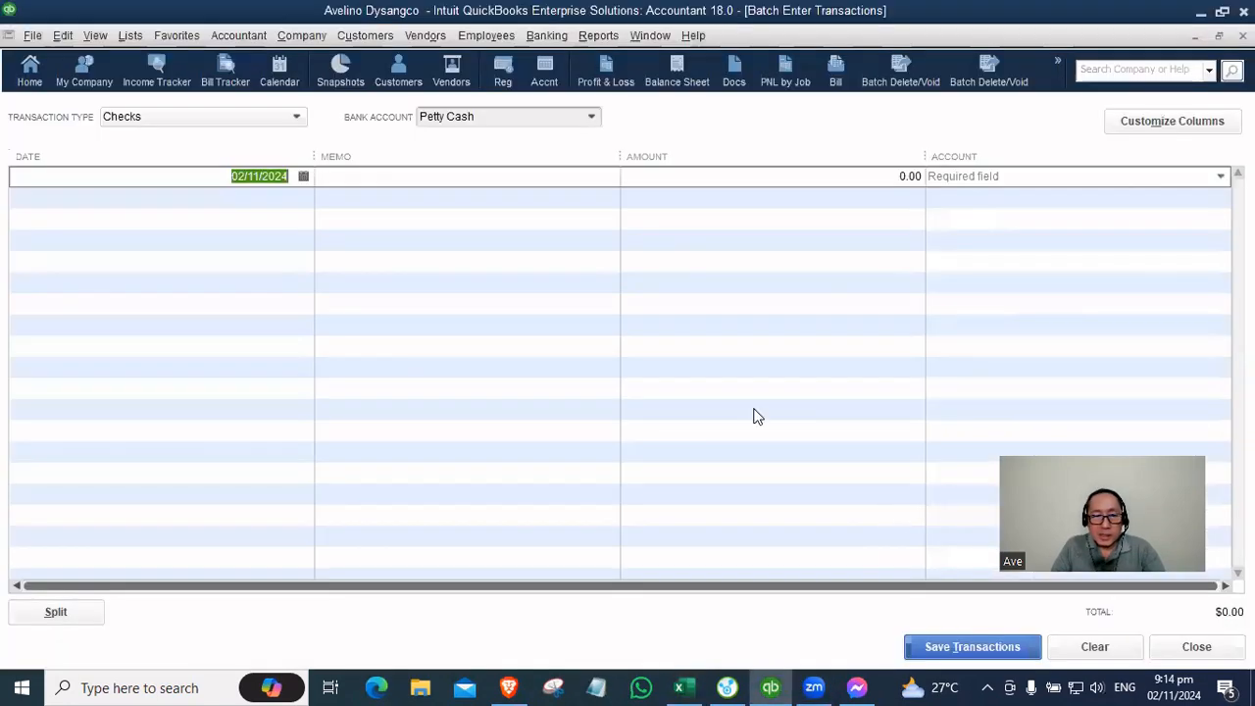
{"action": "right_click", "coordinate": [249, 172]}
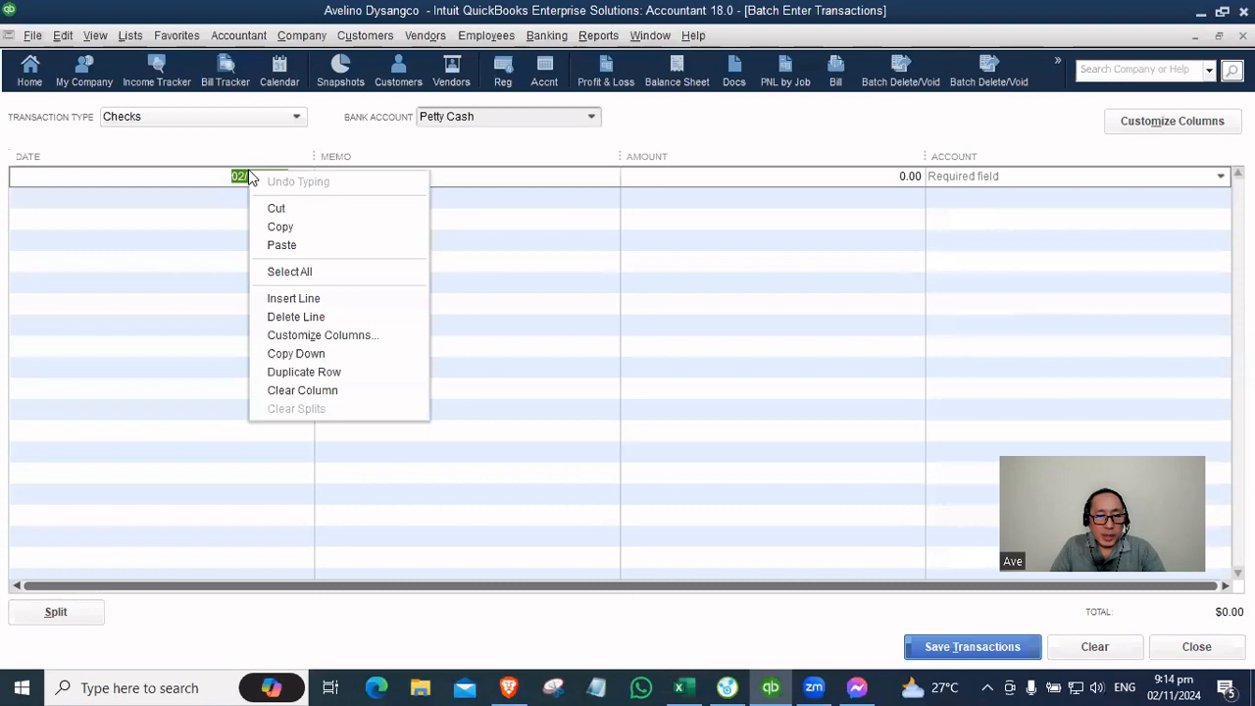
{"action": "left_click", "coordinate": [288, 239]}
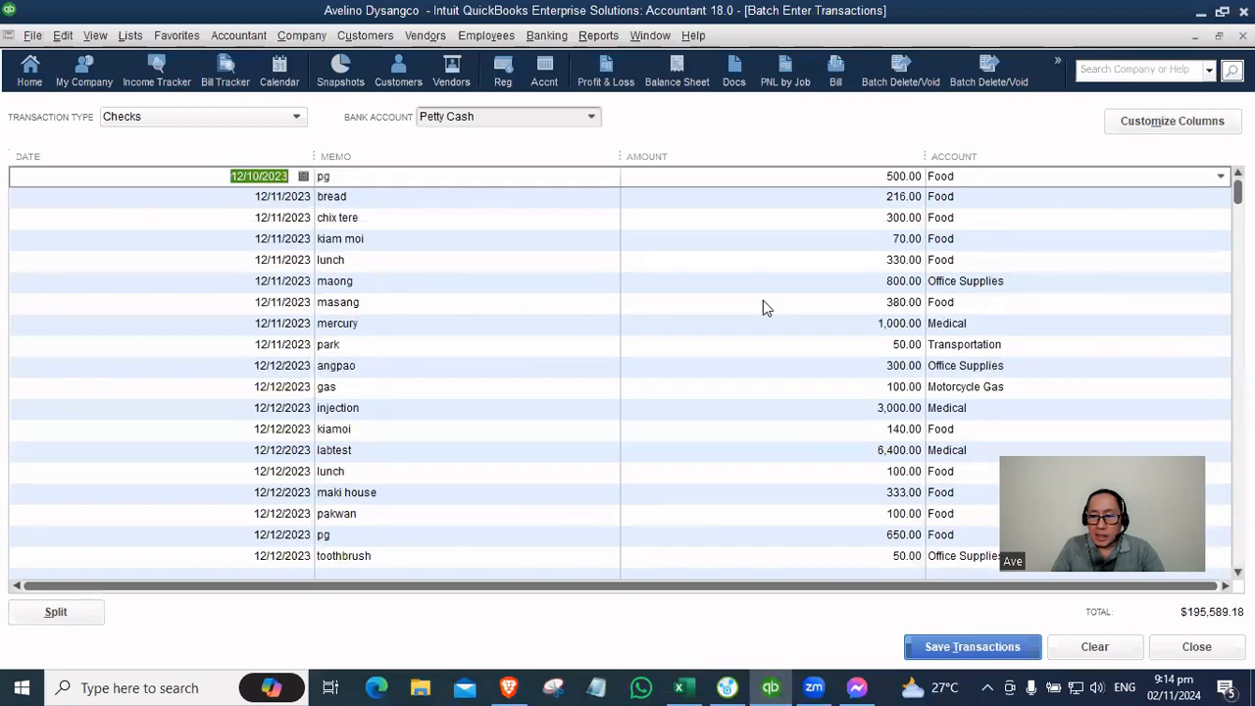
{"action": "left_click", "coordinate": [762, 304]}
{"action": "scroll", "coordinate": [761, 314], "scroll_direction": "down", "scroll_amount": 4}
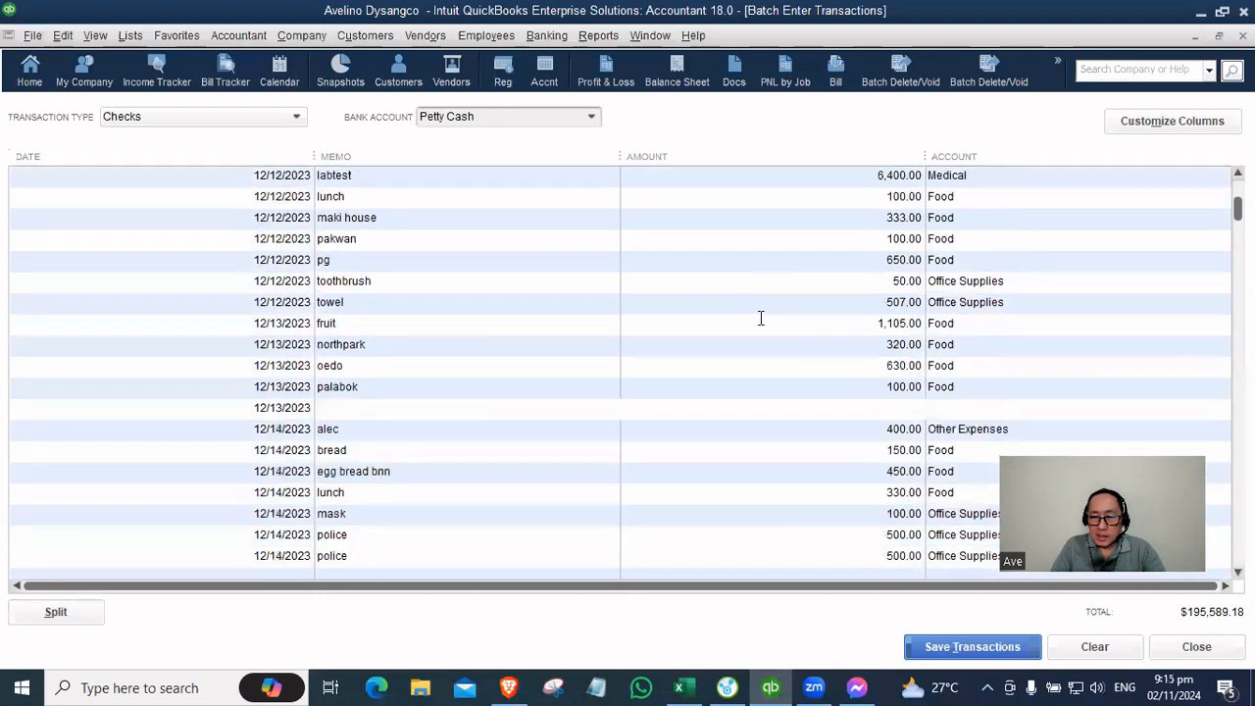
{"action": "scroll", "coordinate": [761, 317], "scroll_direction": "down", "scroll_amount": 20}
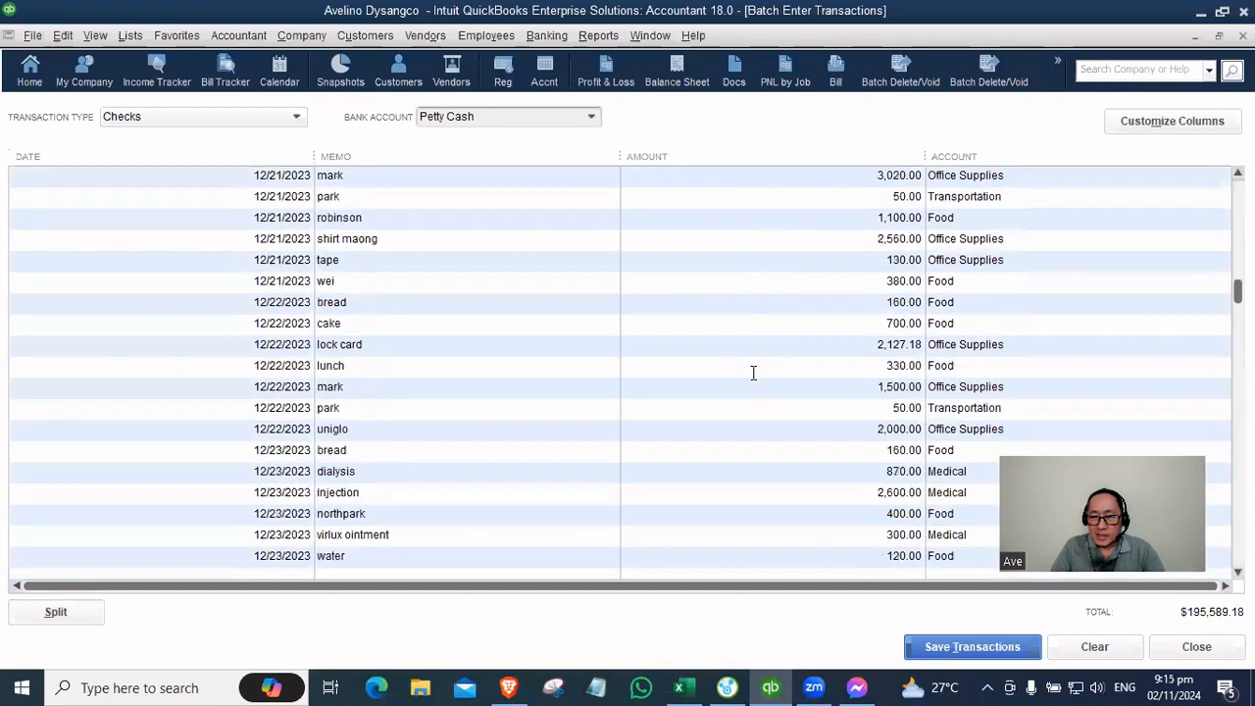
{"action": "scroll", "coordinate": [753, 373], "scroll_direction": "down", "scroll_amount": 6}
{"action": "scroll", "coordinate": [751, 377], "scroll_direction": "down", "scroll_amount": 15}
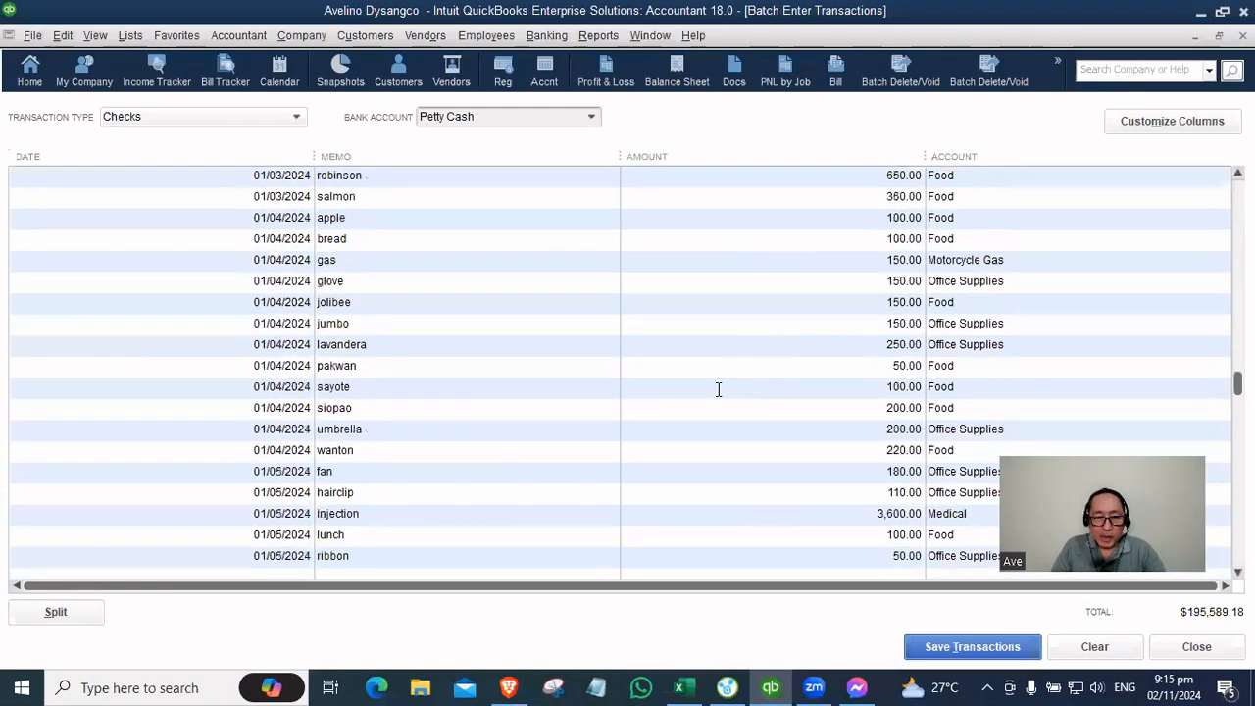
Step: Open the Petty Cash register from the home page's account balances and review its entries from 12/10/2023 to the latest
{"action": "left_click", "coordinate": [30, 71]}
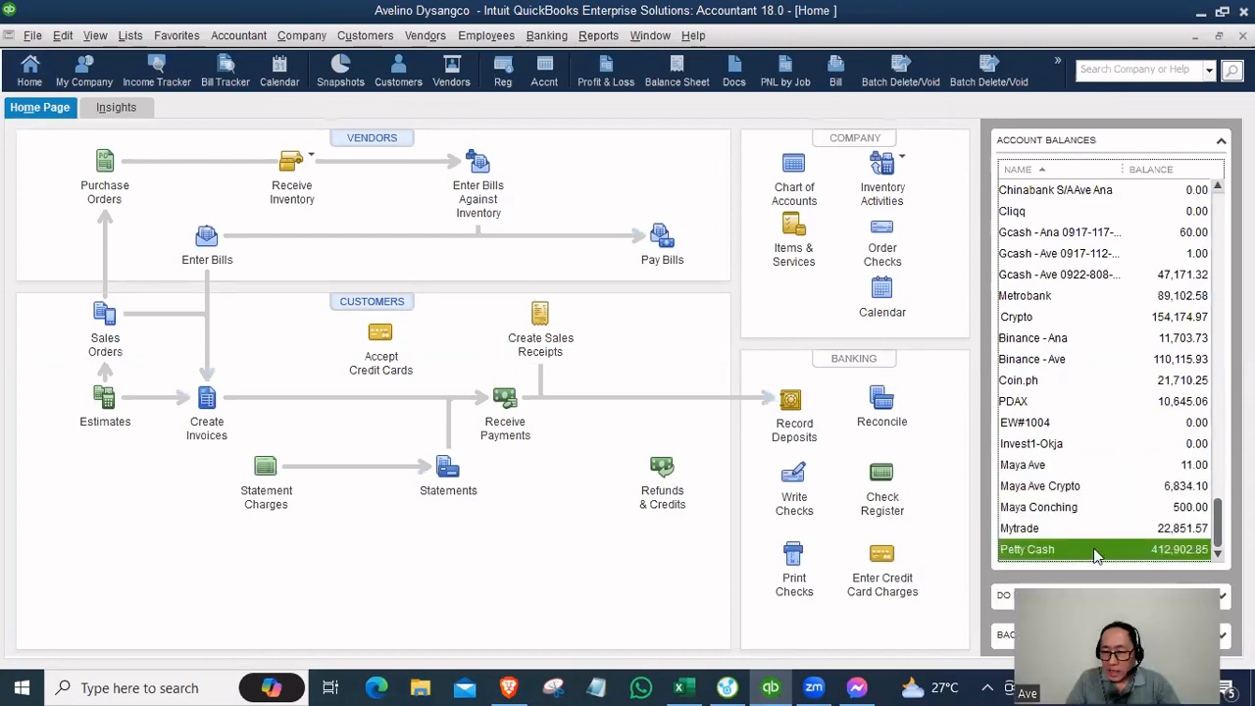
{"action": "double_click", "coordinate": [1097, 551]}
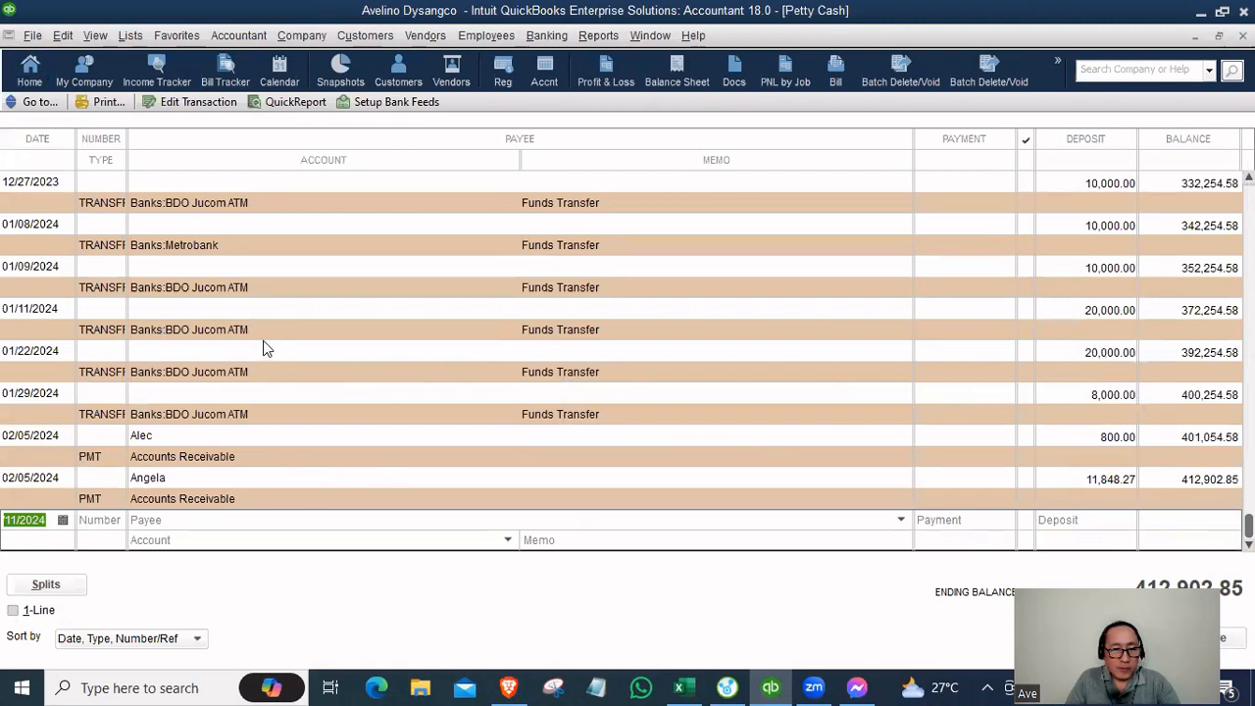
{"action": "scroll", "coordinate": [263, 343], "scroll_direction": "up", "scroll_amount": 10}
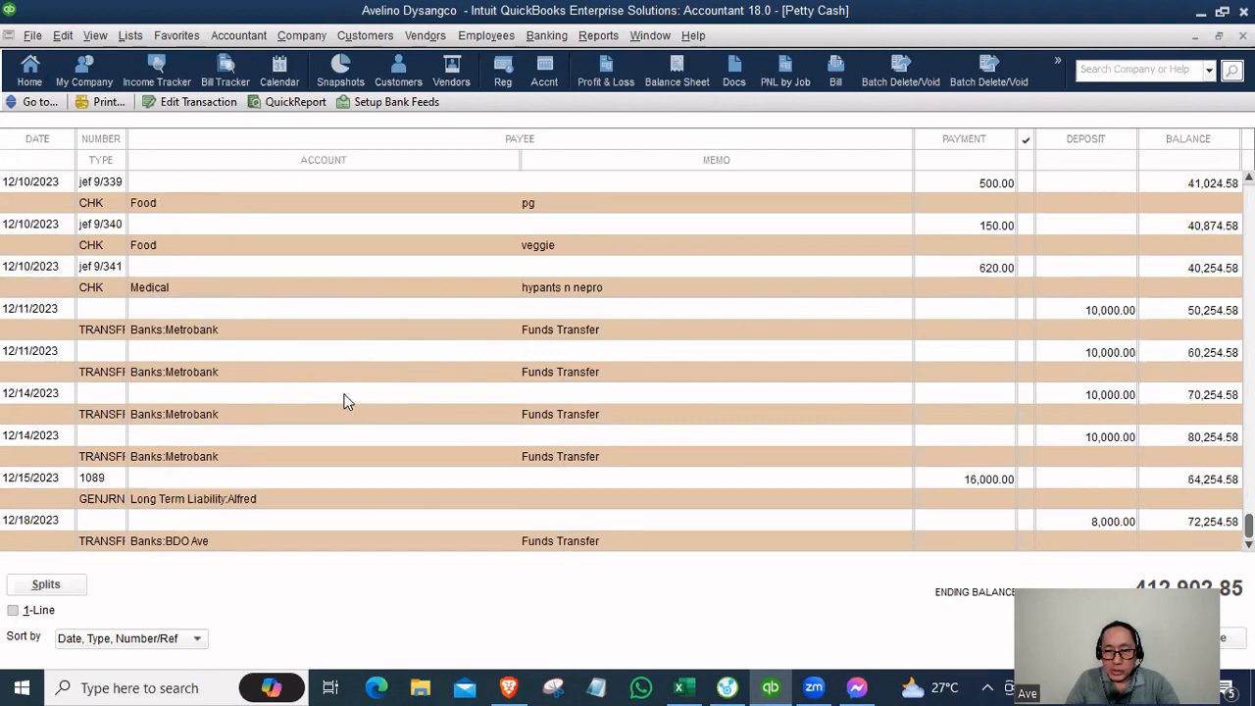
{"action": "scroll", "coordinate": [481, 387], "scroll_direction": "down", "scroll_amount": 10}
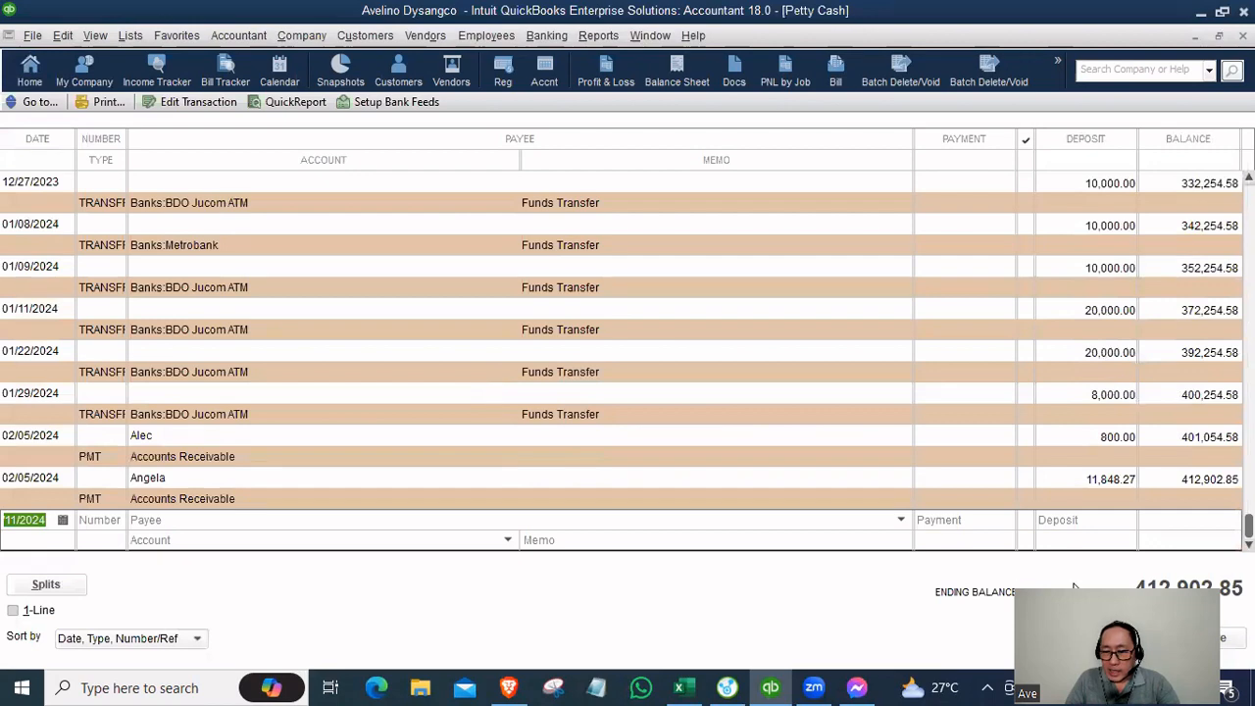
Step: Return to the Batch Enter Transactions window, save the pasted checks to the Petty Cash account, and close the batch entry
{"action": "left_click", "coordinate": [650, 35]}
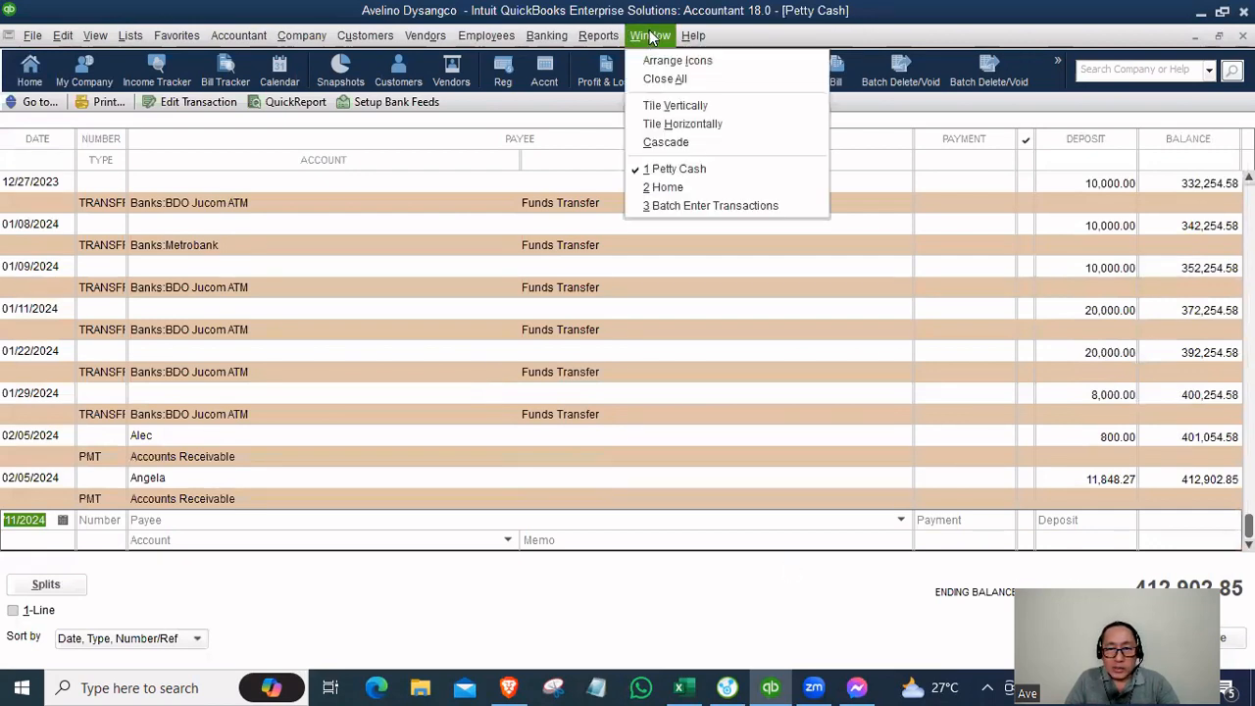
{"action": "left_click", "coordinate": [707, 205]}
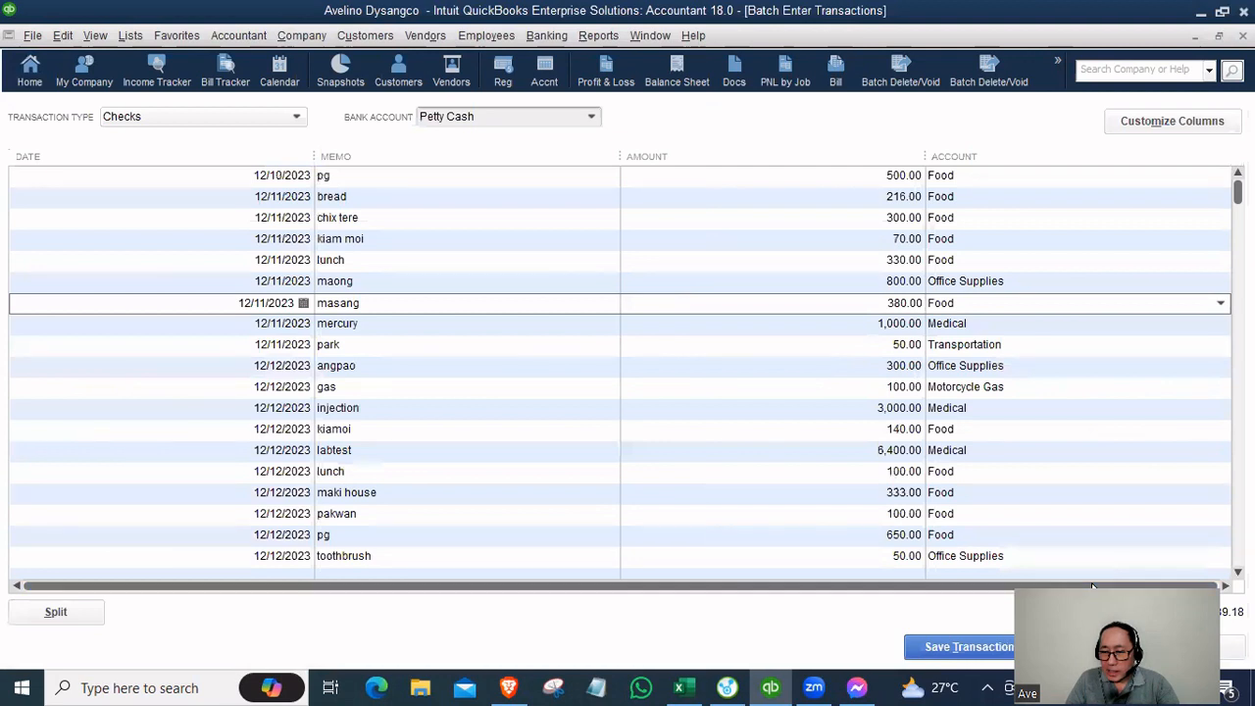
{"action": "left_click", "coordinate": [963, 646]}
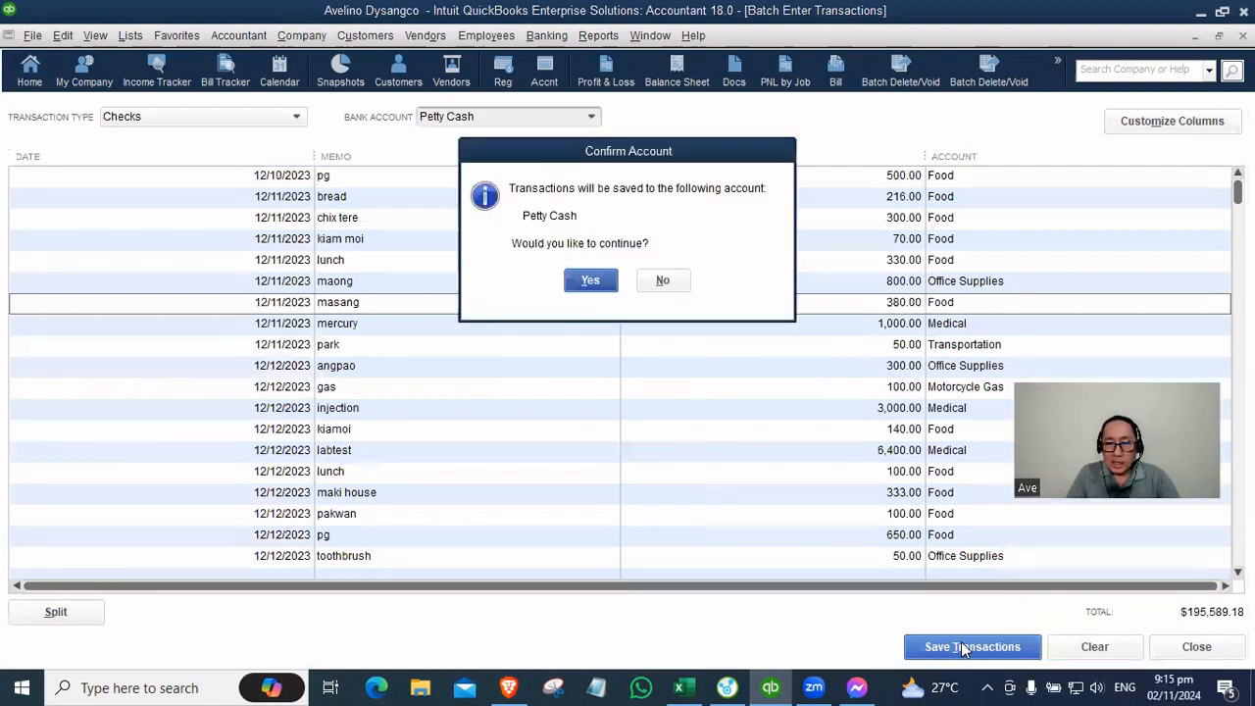
{"action": "left_click", "coordinate": [590, 281]}
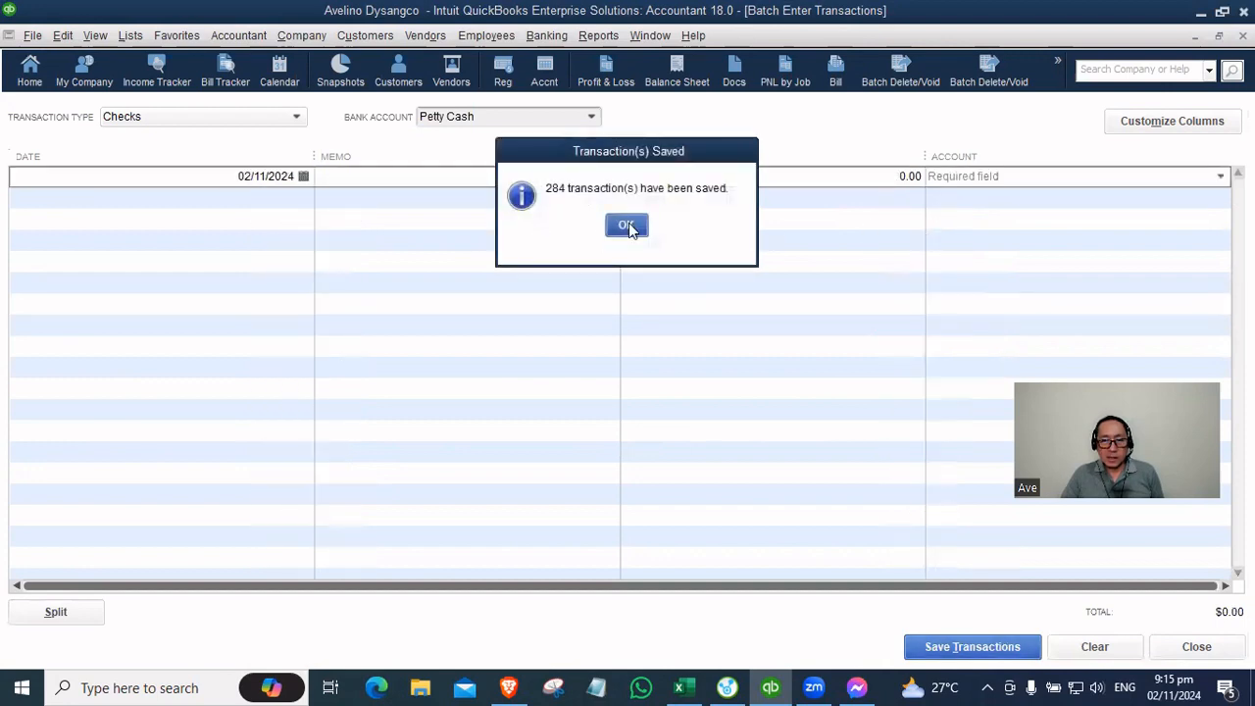
{"action": "left_click", "coordinate": [627, 224]}
{"action": "key", "text": "Escape"}
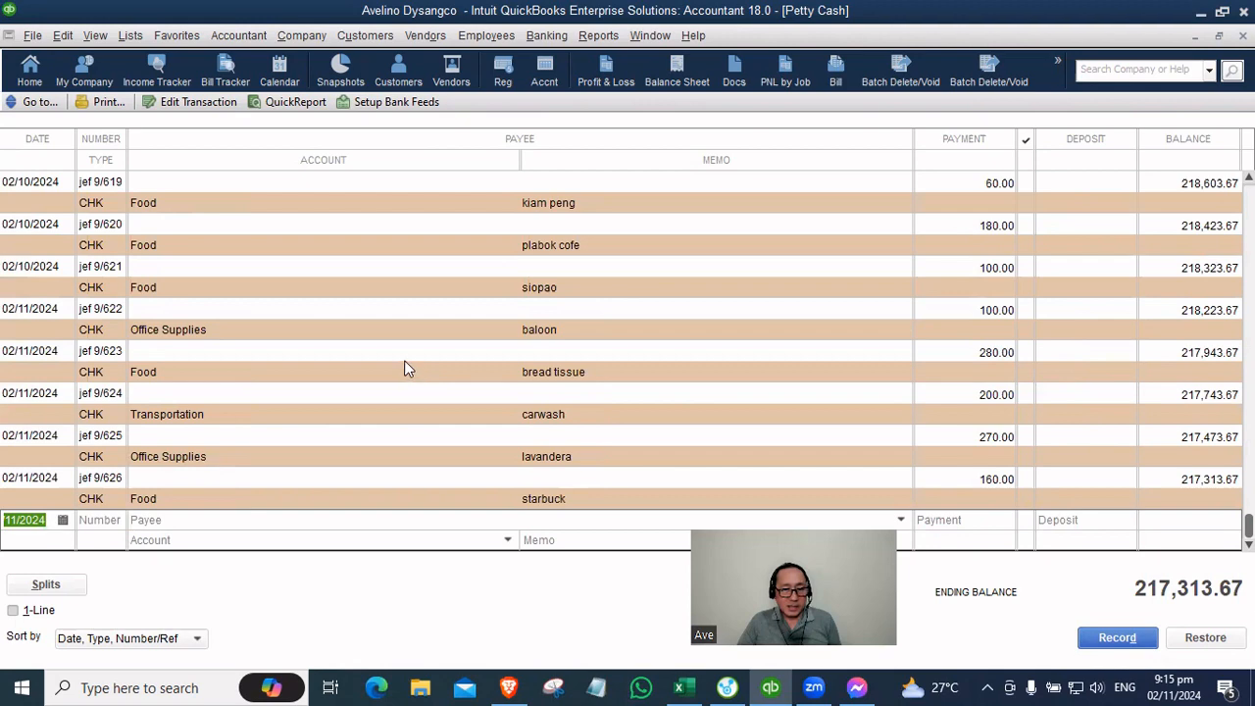
Step: Review the saved checks in the Petty Cash register, from the latest entries back to 12/10/2023 and on through 12/11/2023
{"action": "scroll", "coordinate": [404, 361], "scroll_direction": "up", "scroll_amount": 5}
{"action": "scroll", "coordinate": [404, 360], "scroll_direction": "up", "scroll_amount": 20}
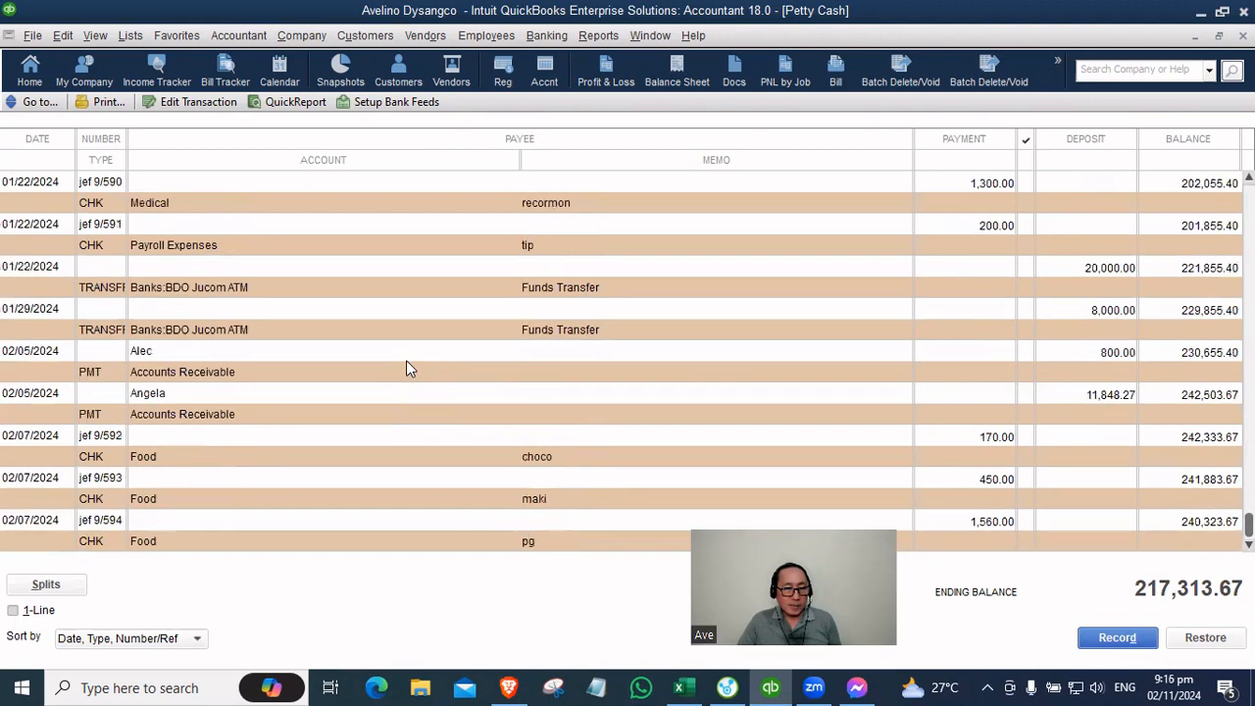
{"action": "scroll", "coordinate": [406, 359], "scroll_direction": "up", "scroll_amount": 20}
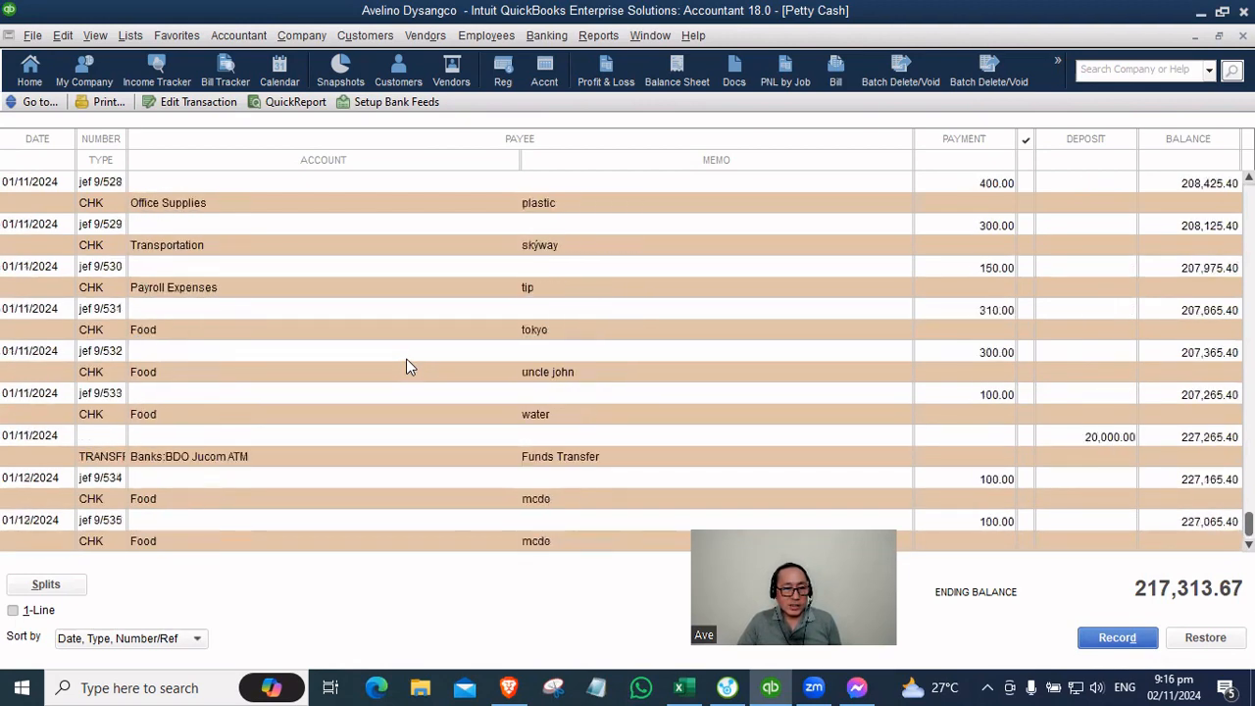
{"action": "scroll", "coordinate": [409, 365], "scroll_direction": "up", "scroll_amount": 20}
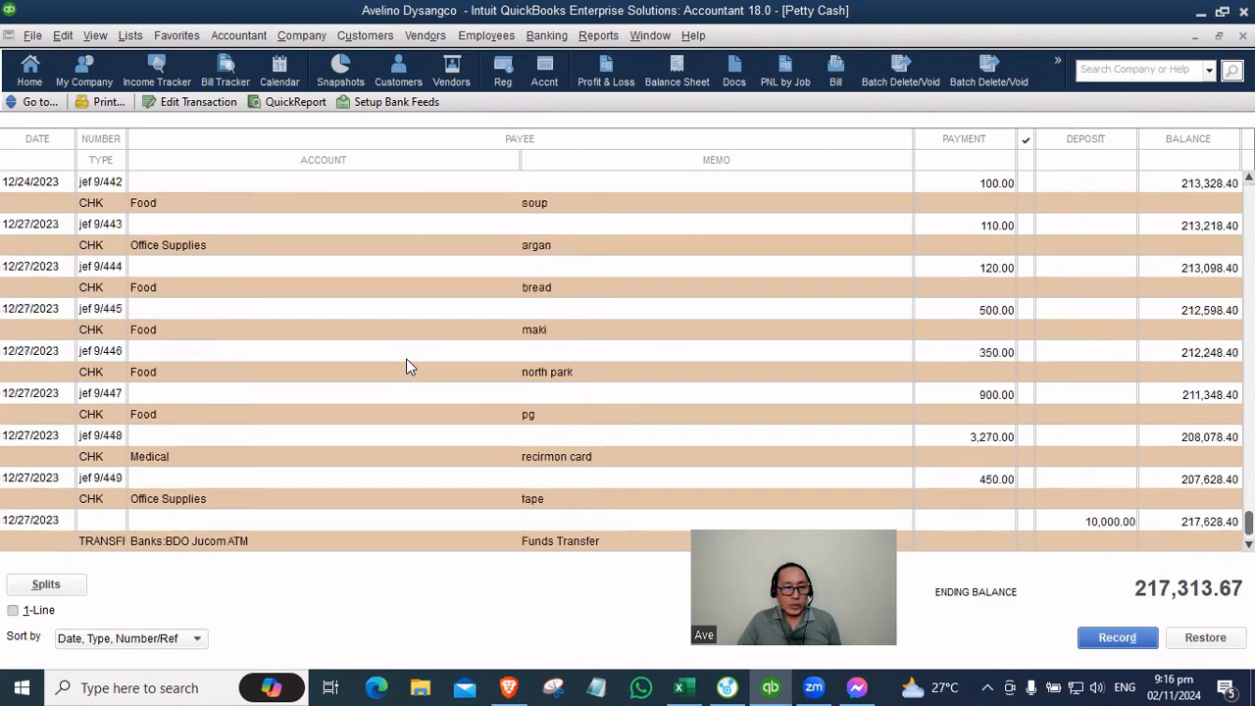
{"action": "scroll", "coordinate": [408, 366], "scroll_direction": "up", "scroll_amount": 18}
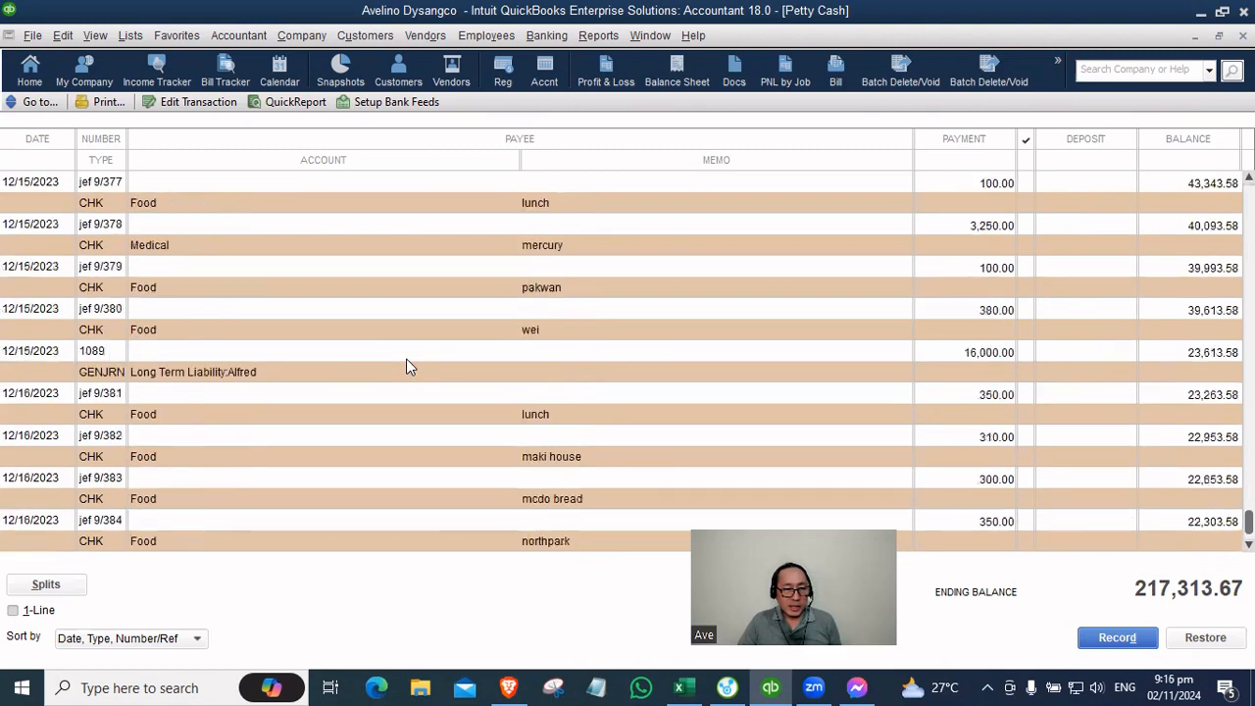
{"action": "scroll", "coordinate": [284, 340], "scroll_direction": "up", "scroll_amount": 6}
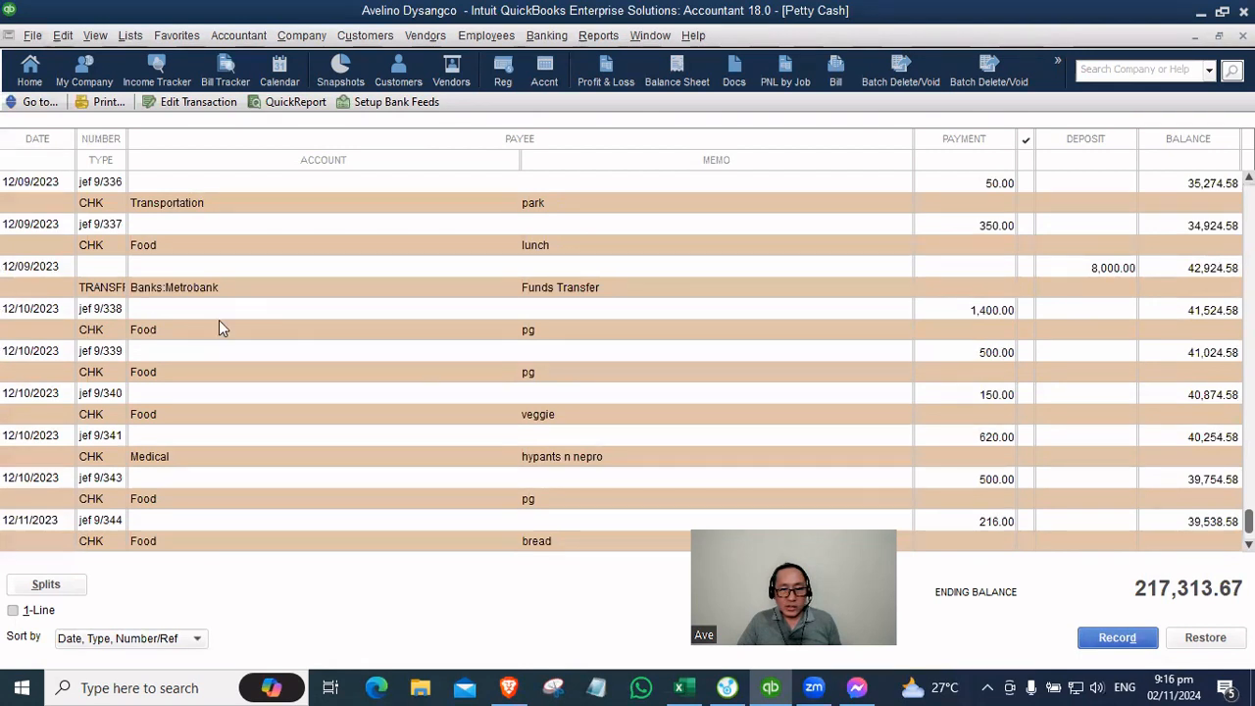
{"action": "left_click", "coordinate": [976, 431]}
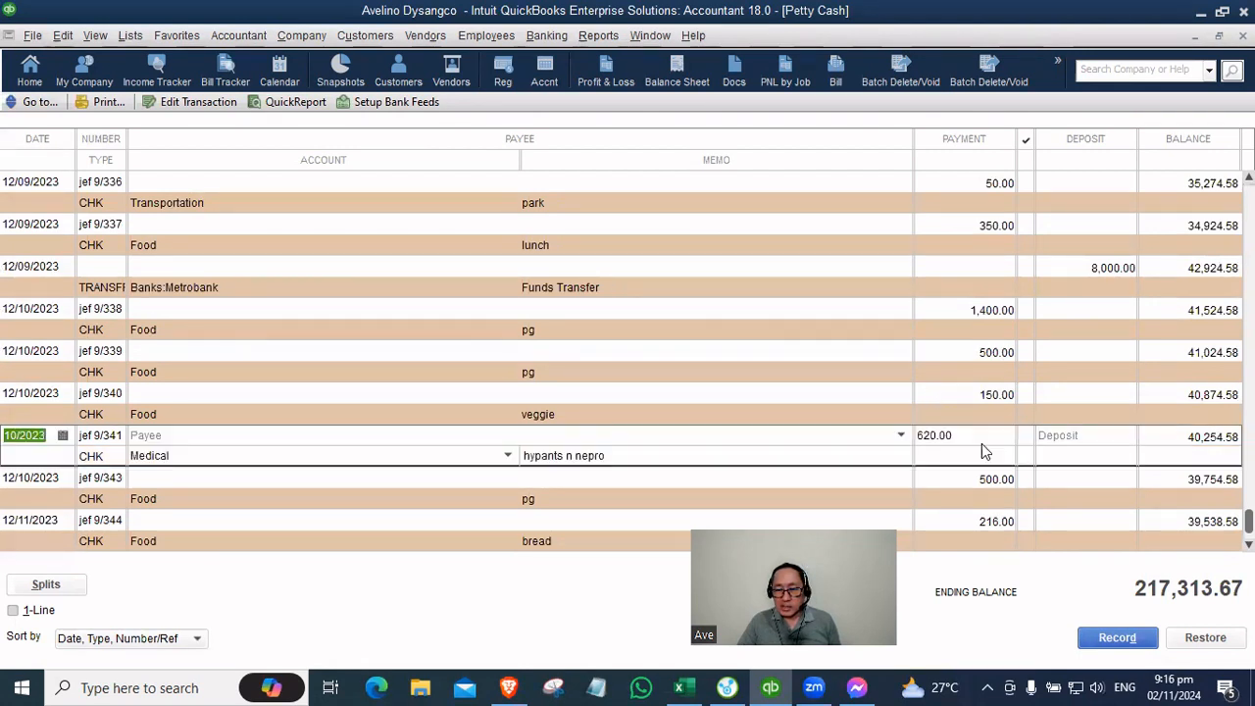
{"action": "scroll", "coordinate": [623, 465], "scroll_direction": "down", "scroll_amount": 1}
{"action": "scroll", "coordinate": [694, 453], "scroll_direction": "down", "scroll_amount": 5}
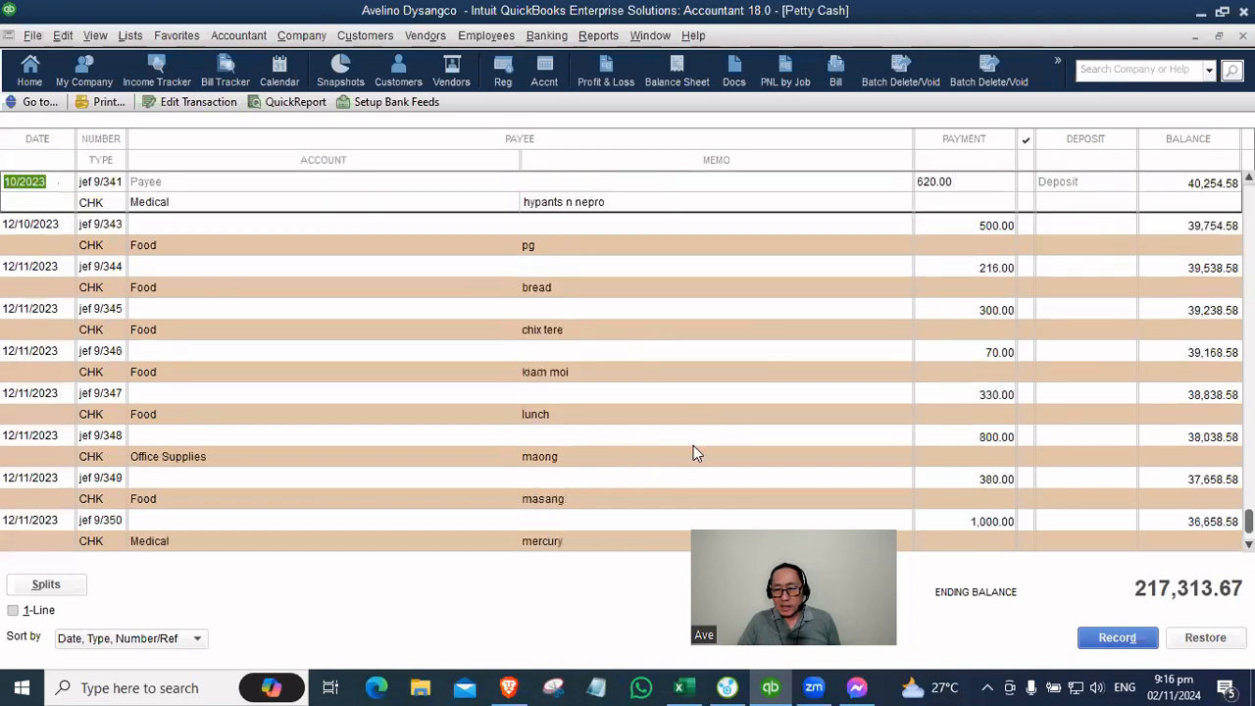